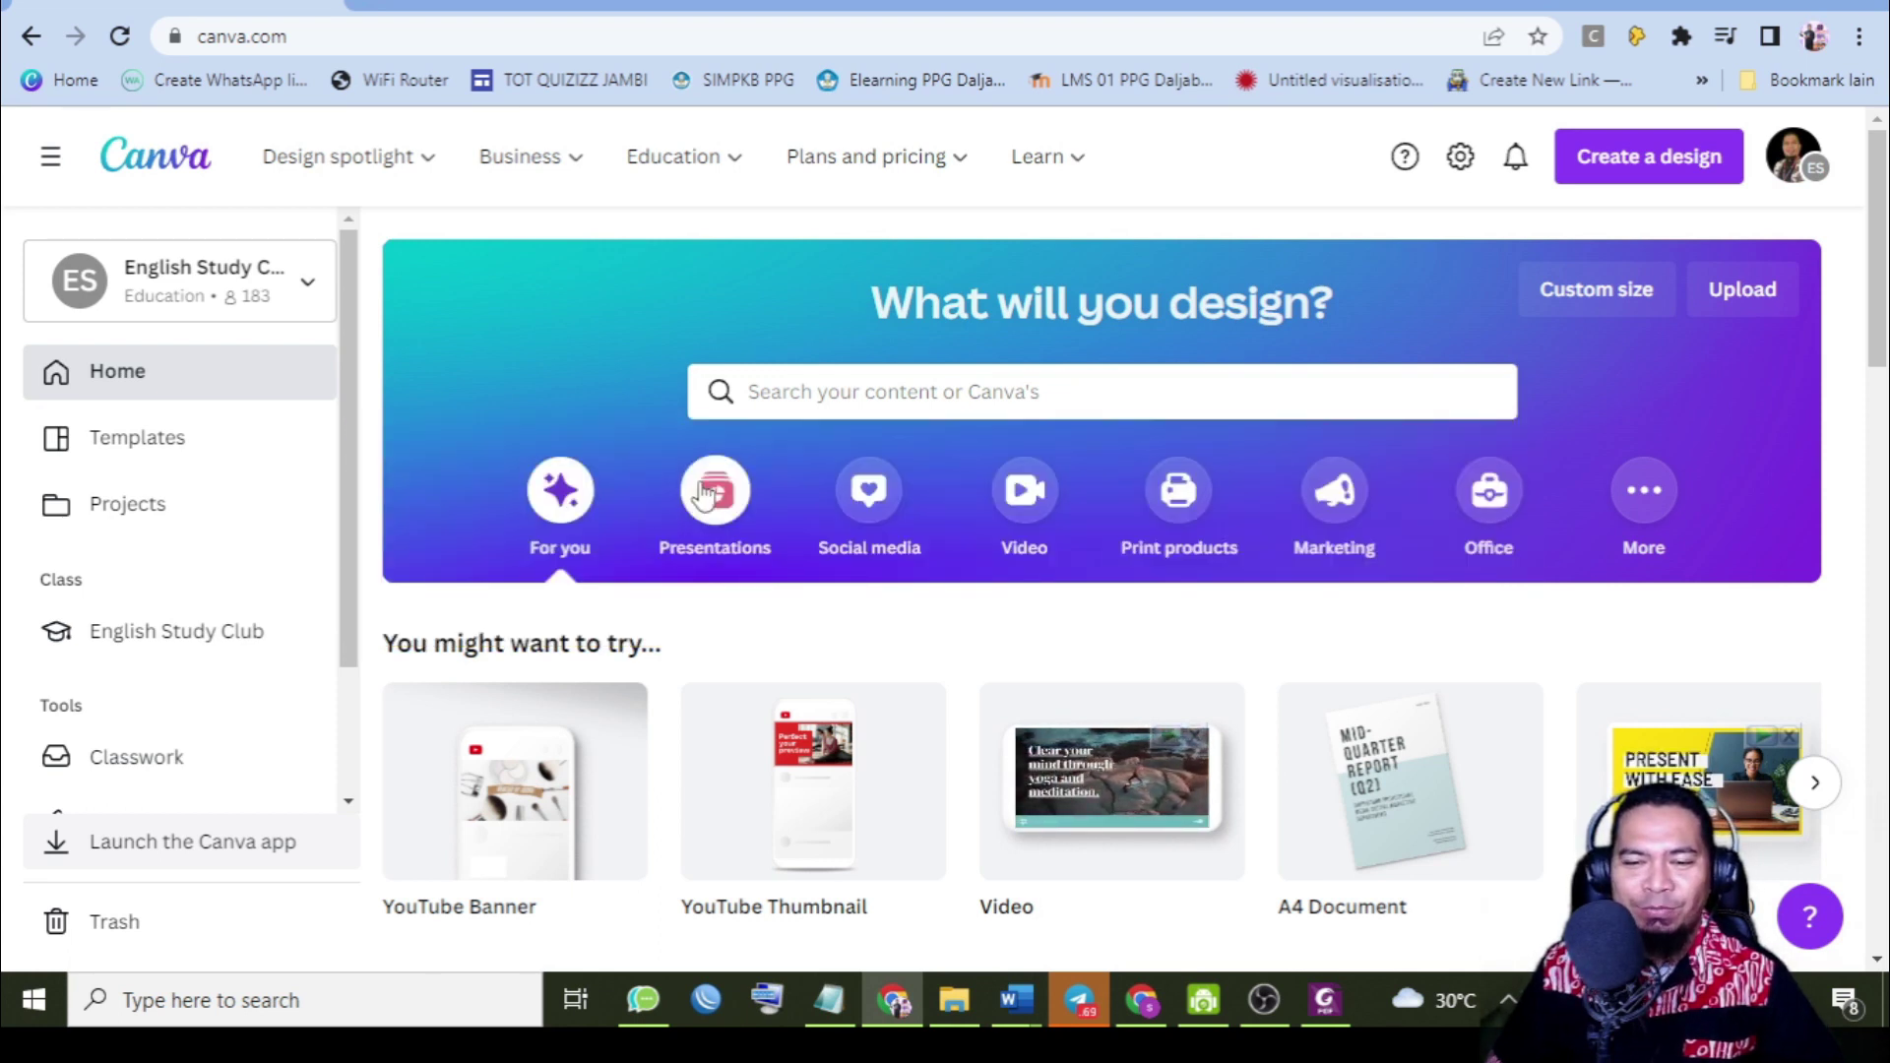
Bring up all Presentations (16:9) templates, over 8,000 results with style filters.
click(709, 492)
scroll(589, 369, down, 4)
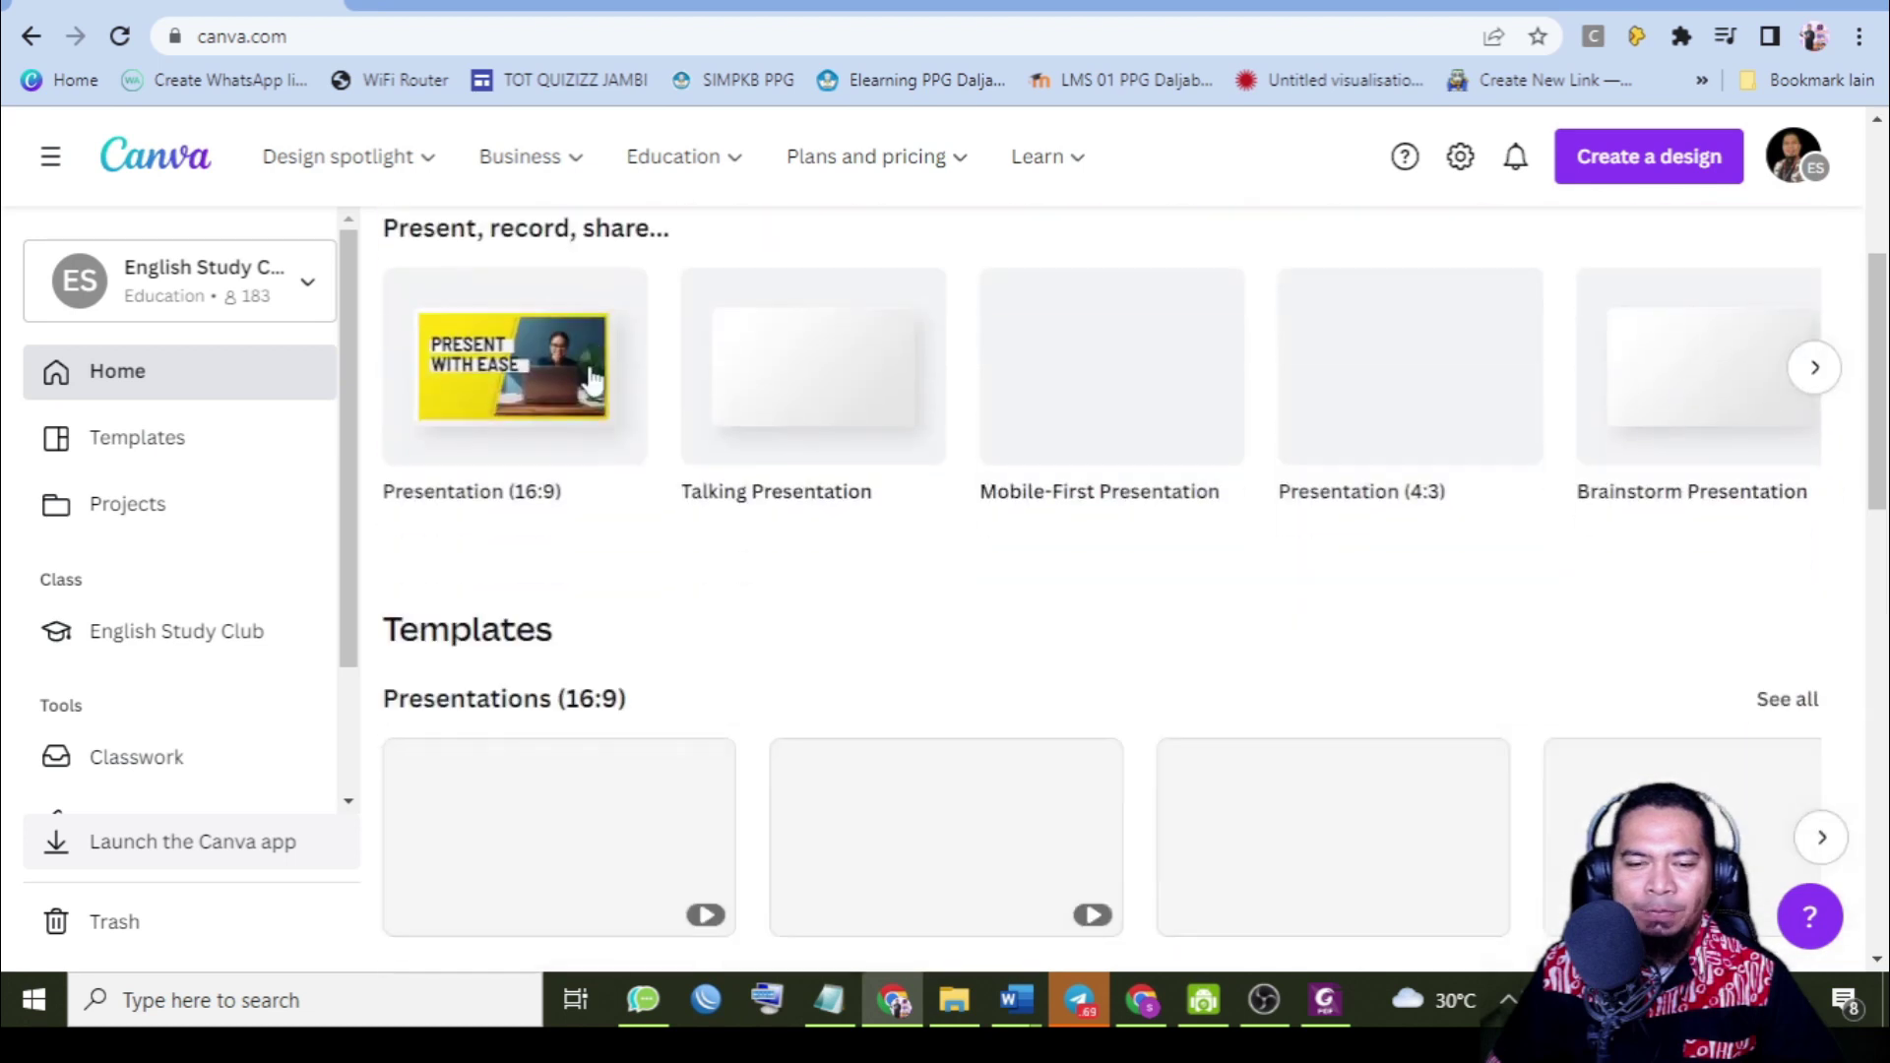
scroll(596, 369, down, 2)
scroll(1172, 667, down, 4)
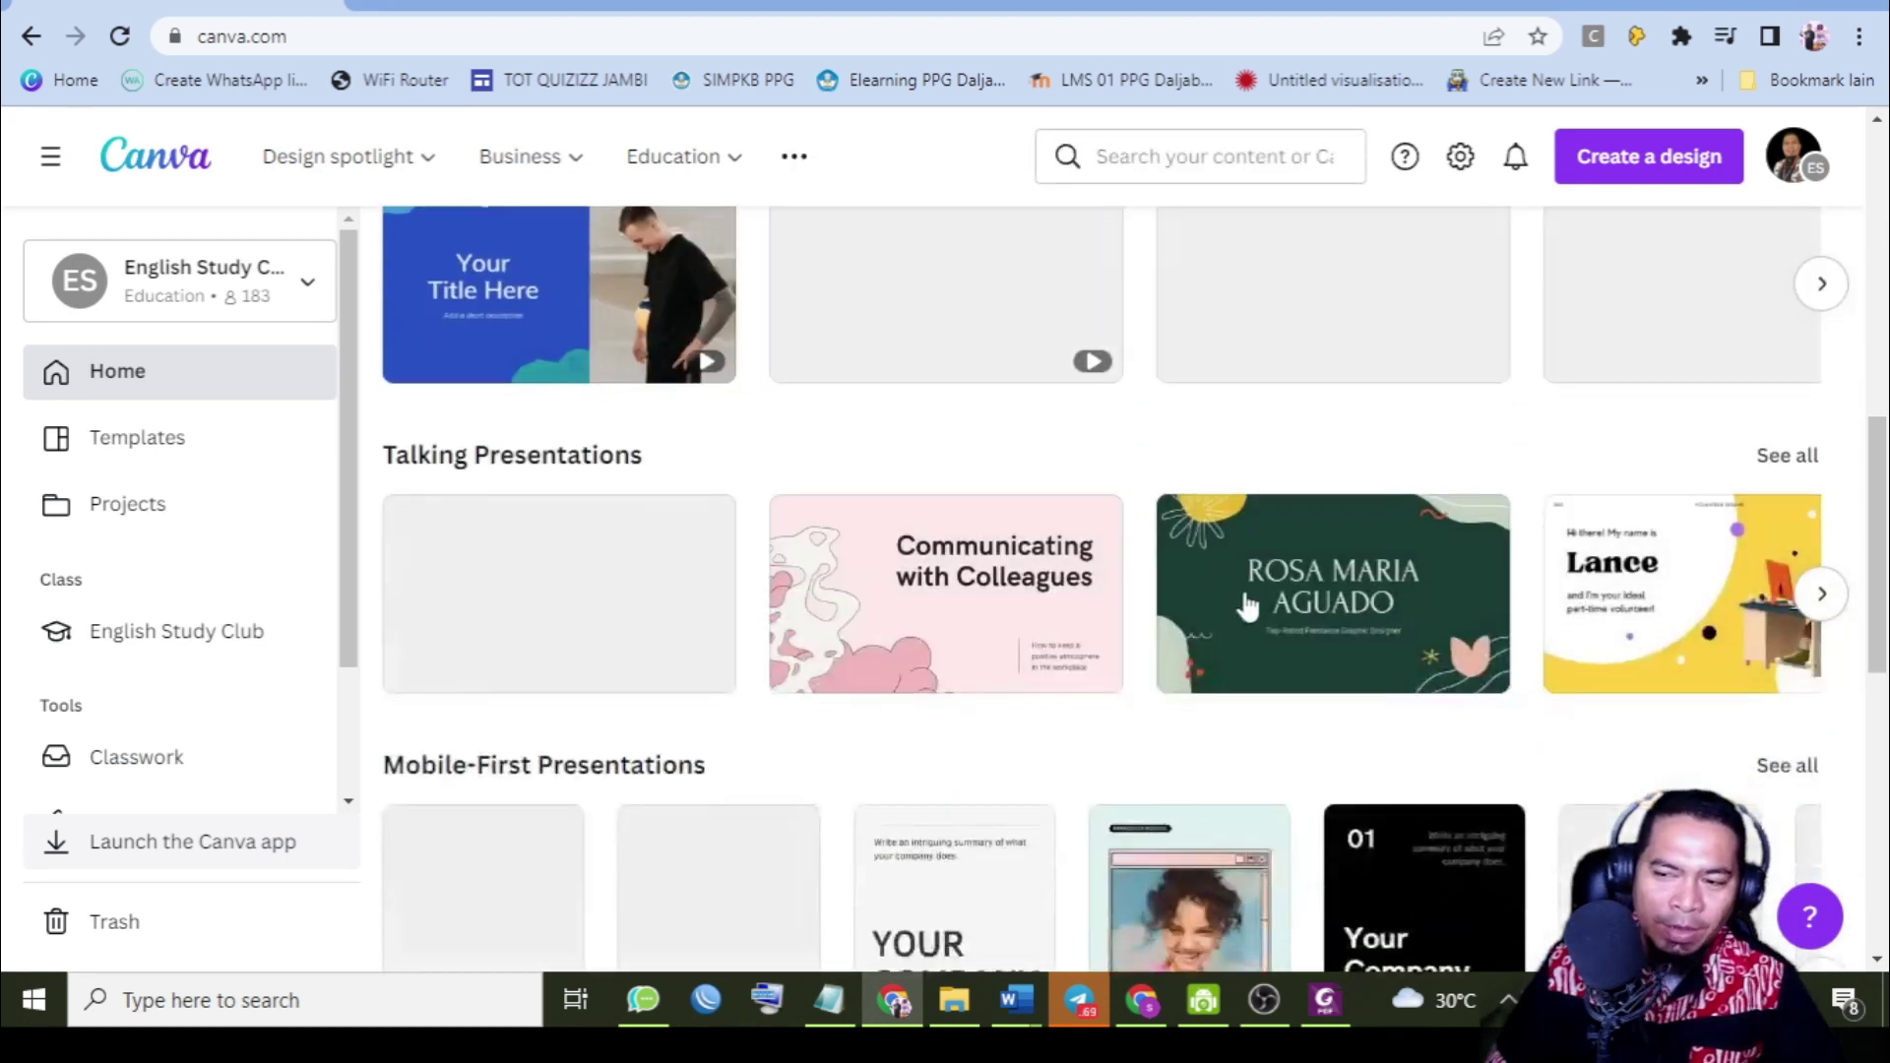
scroll(1247, 607, up, 3)
click(1787, 424)
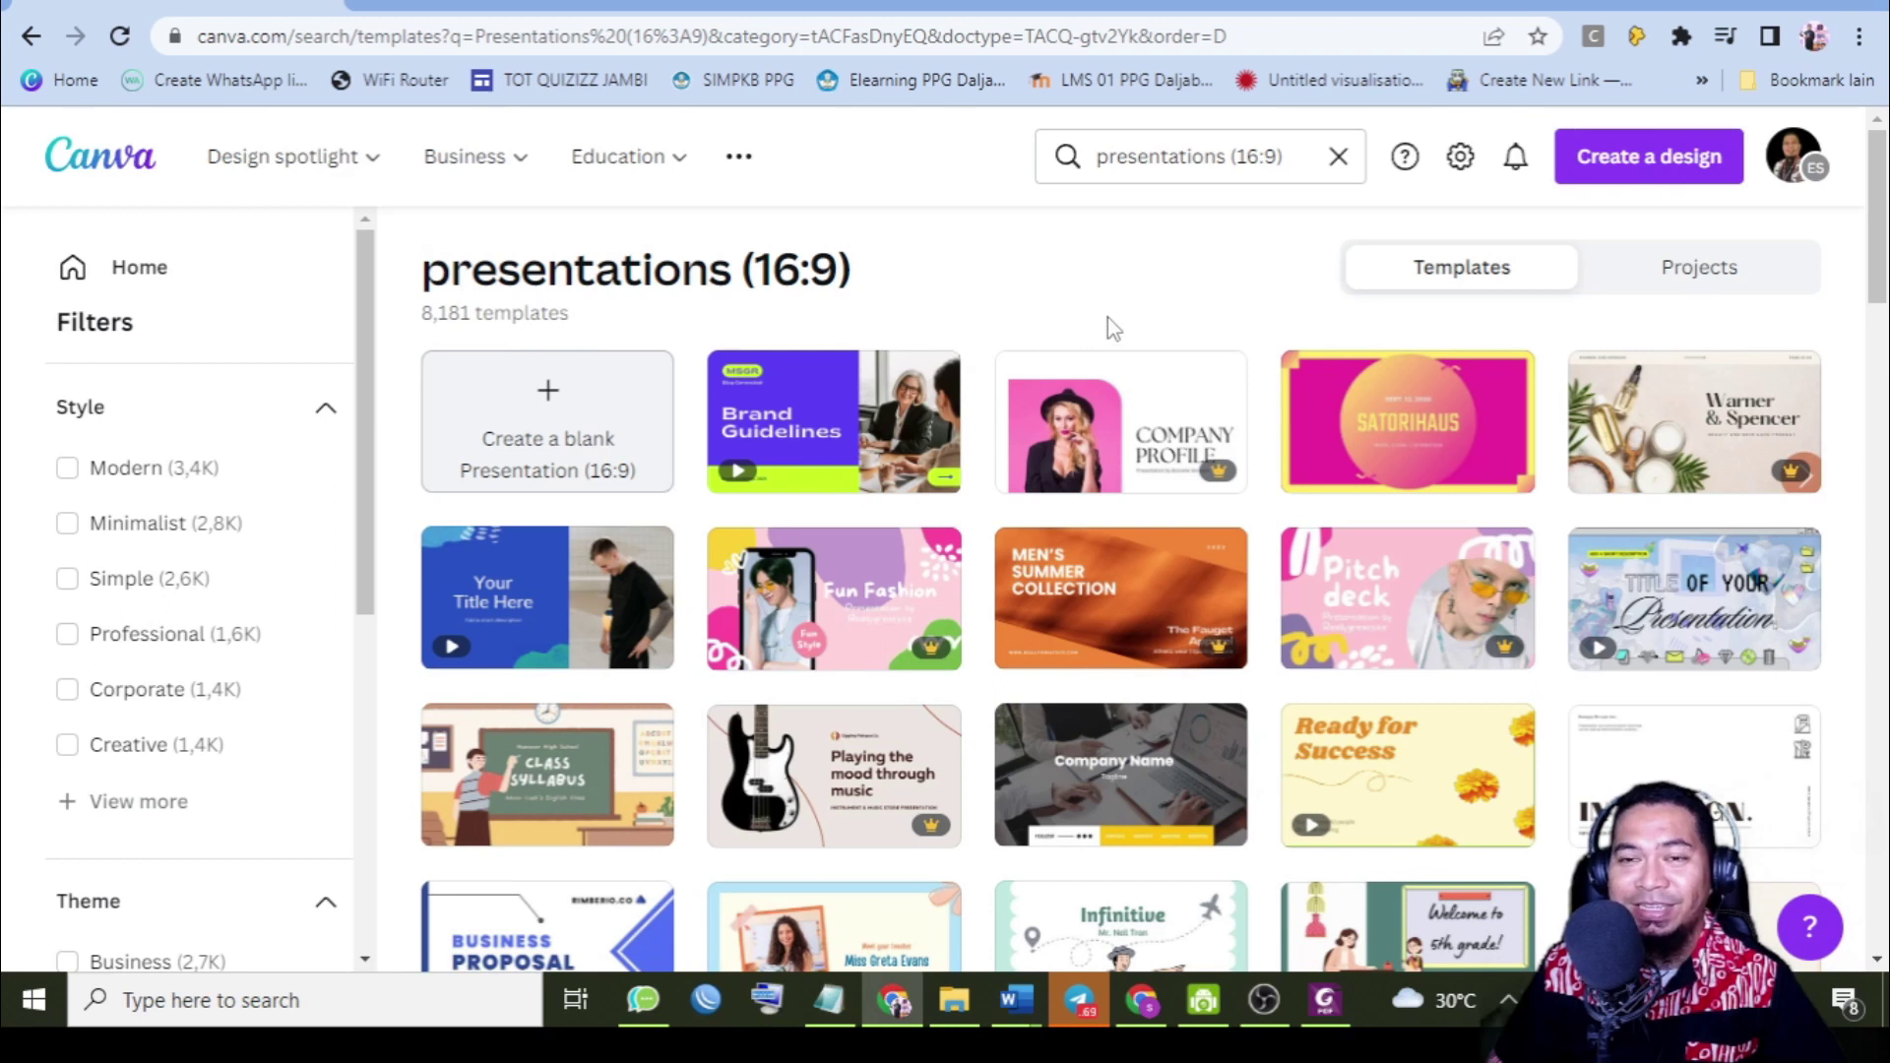
scroll(1108, 317, down, 4)
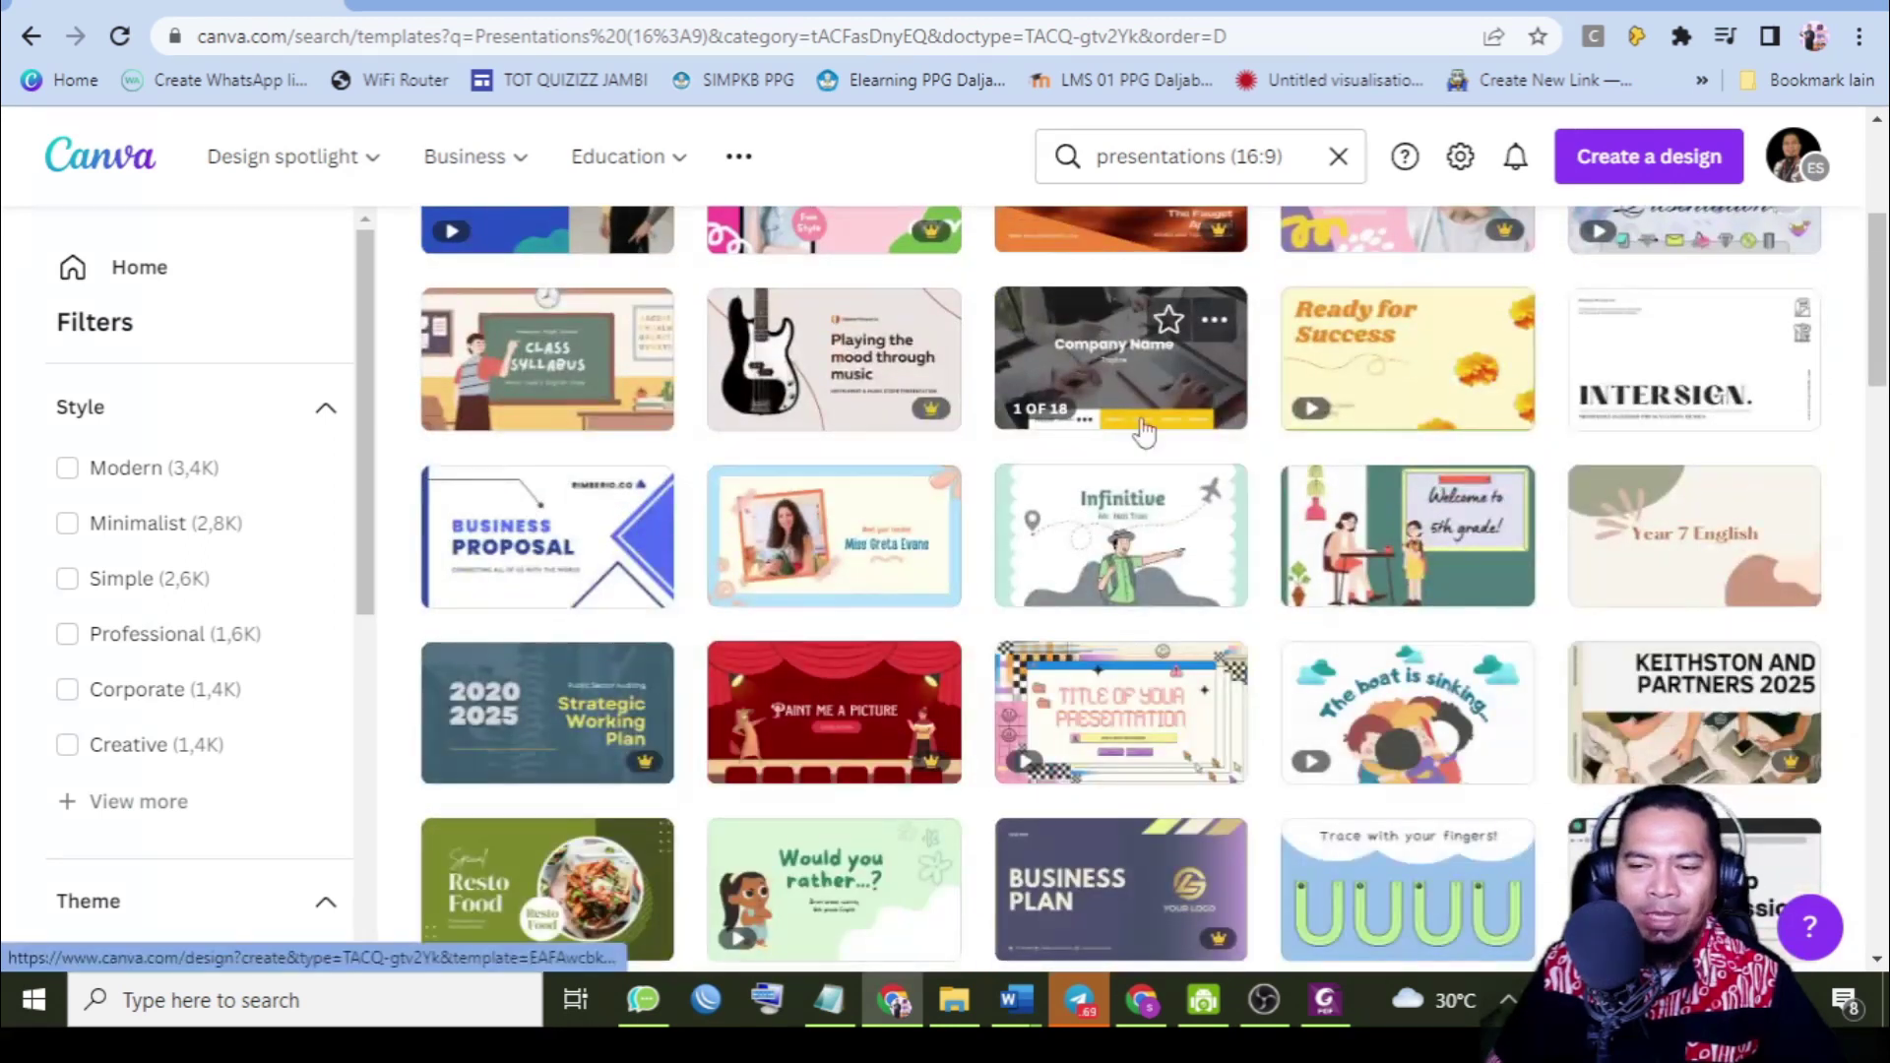
scroll(1139, 661, up, 3)
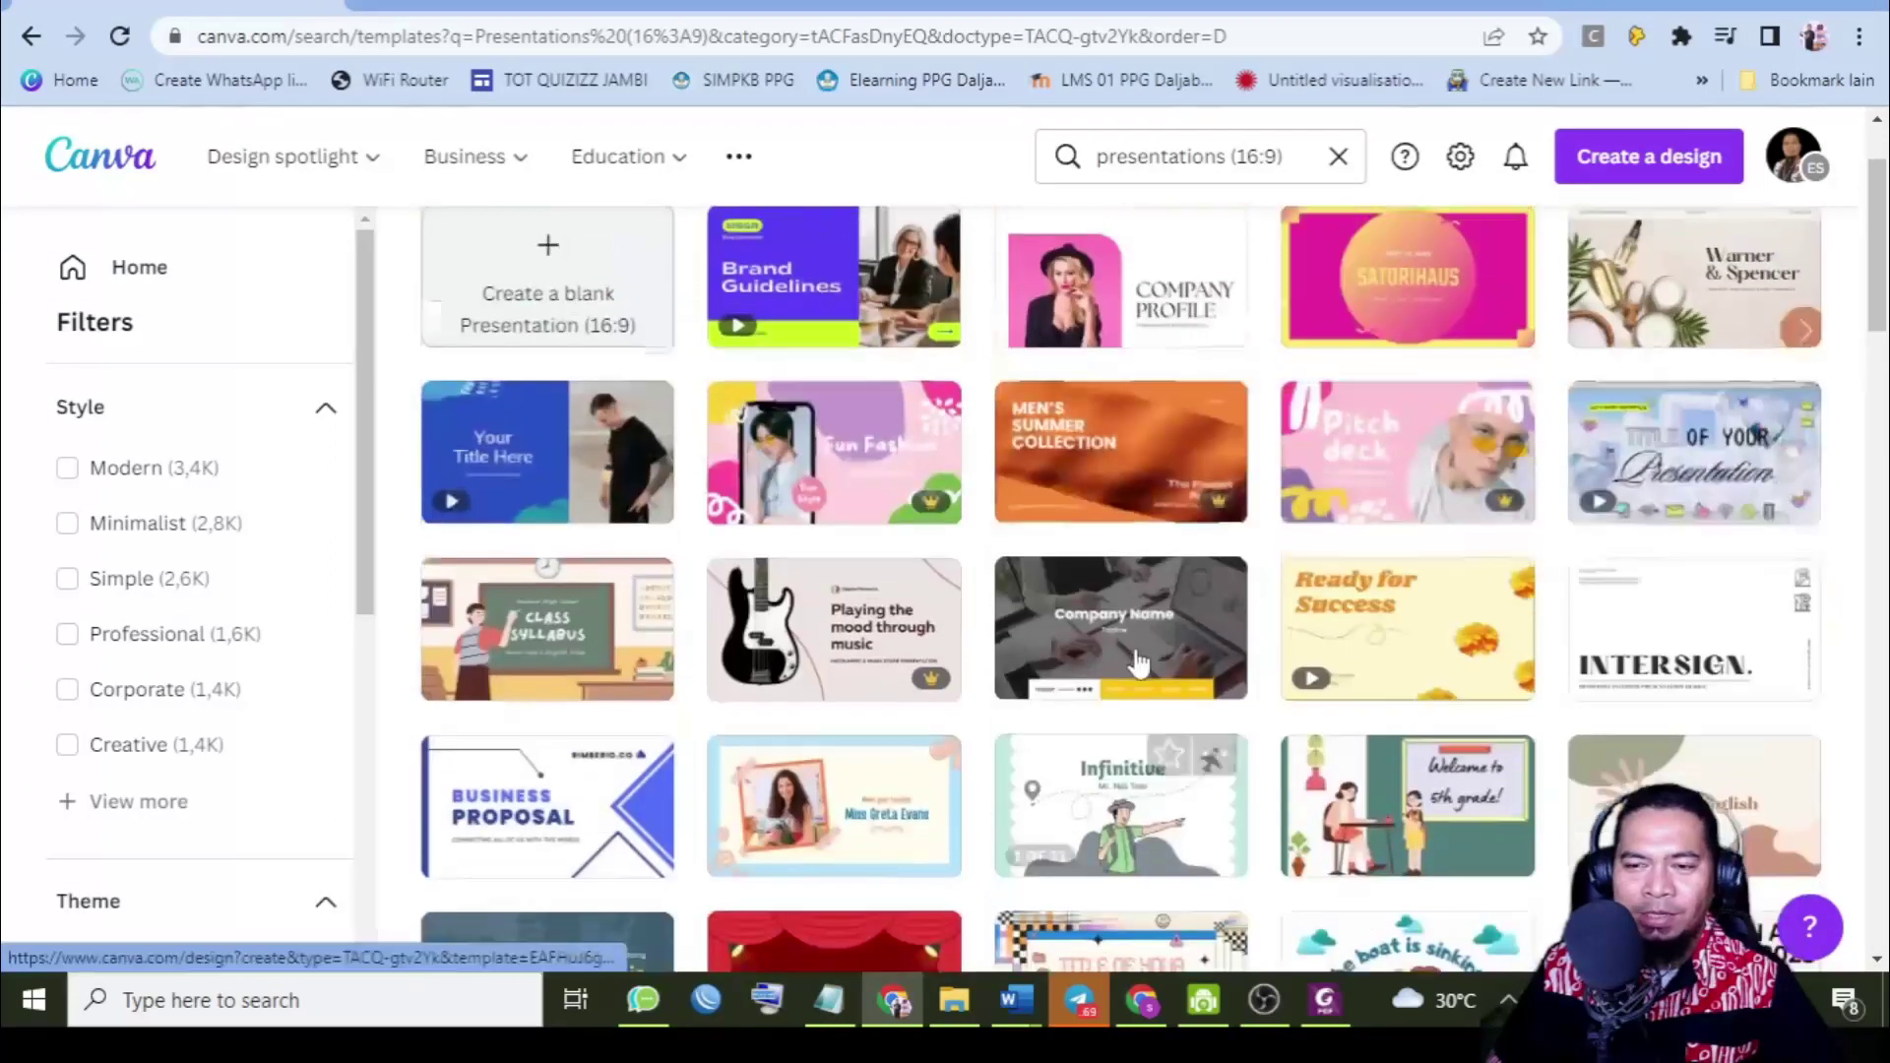
scroll(1139, 650, up, 2)
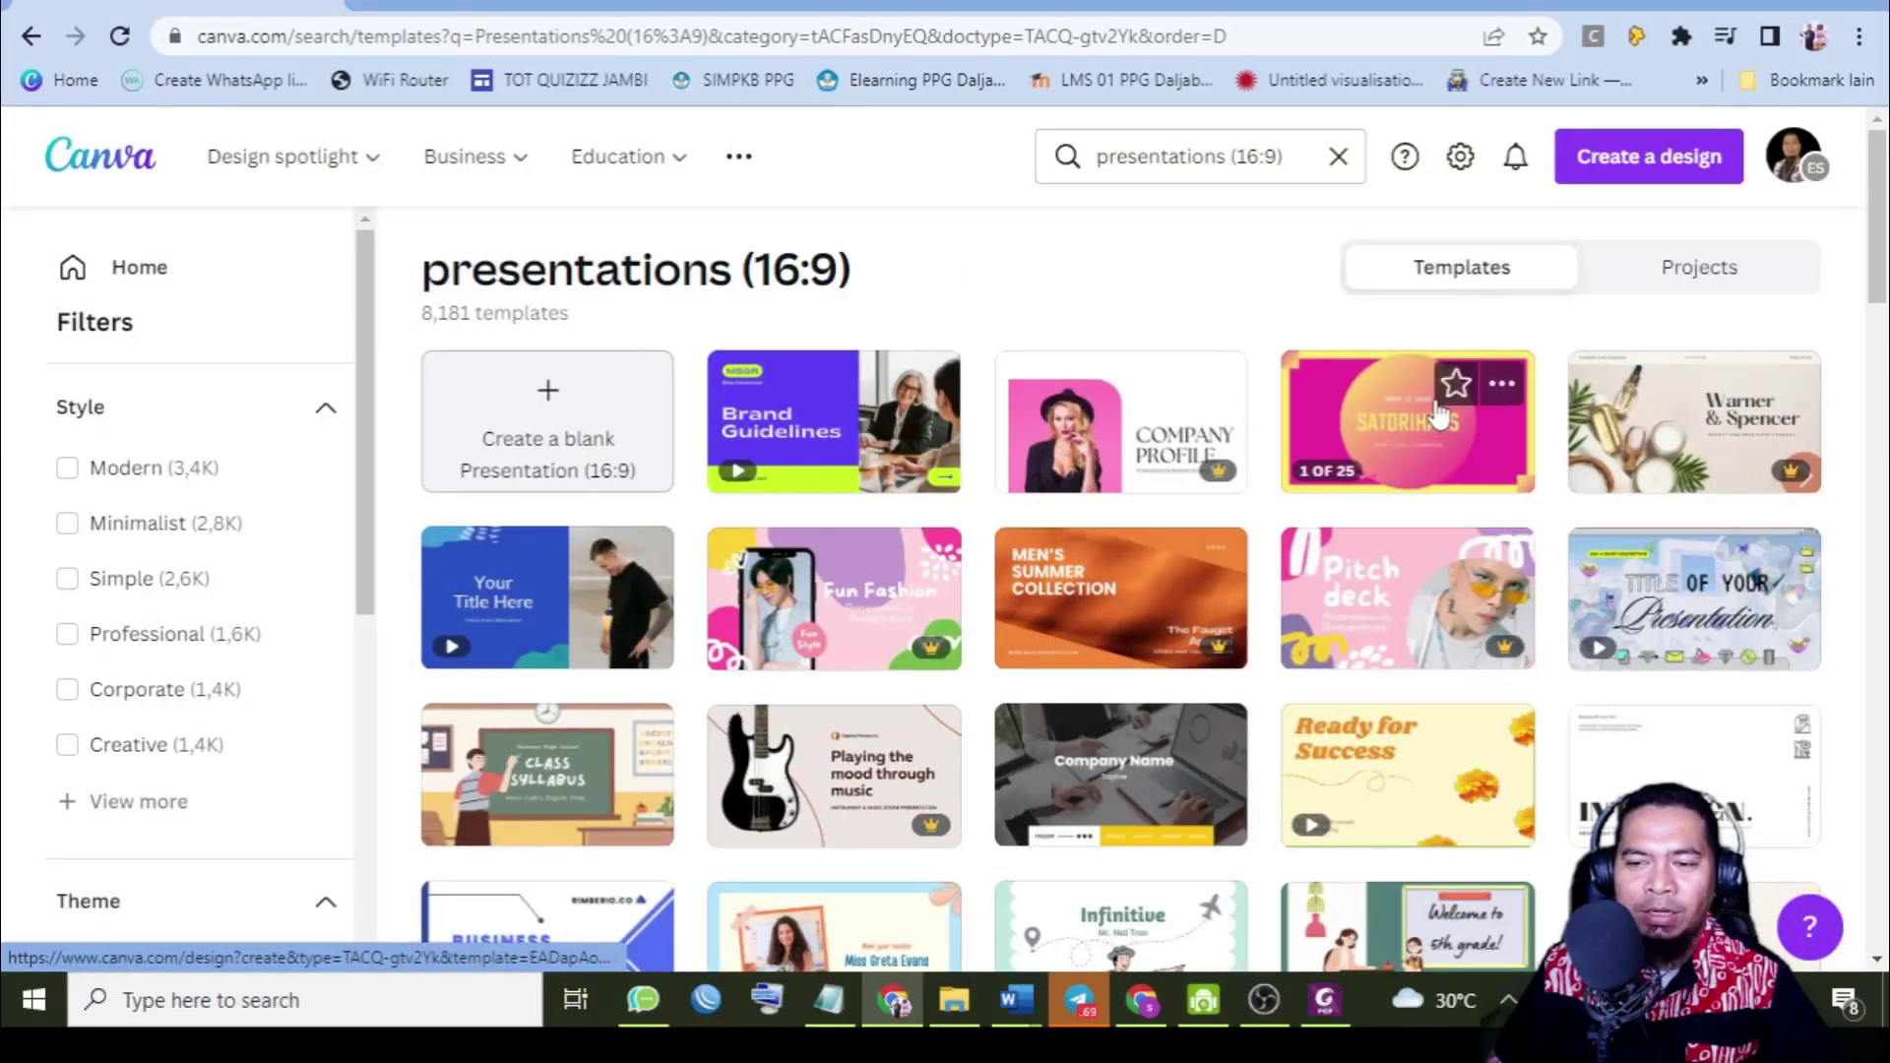
Start a design from the Brand Guidelines template and search templates for 'education'.
click(848, 424)
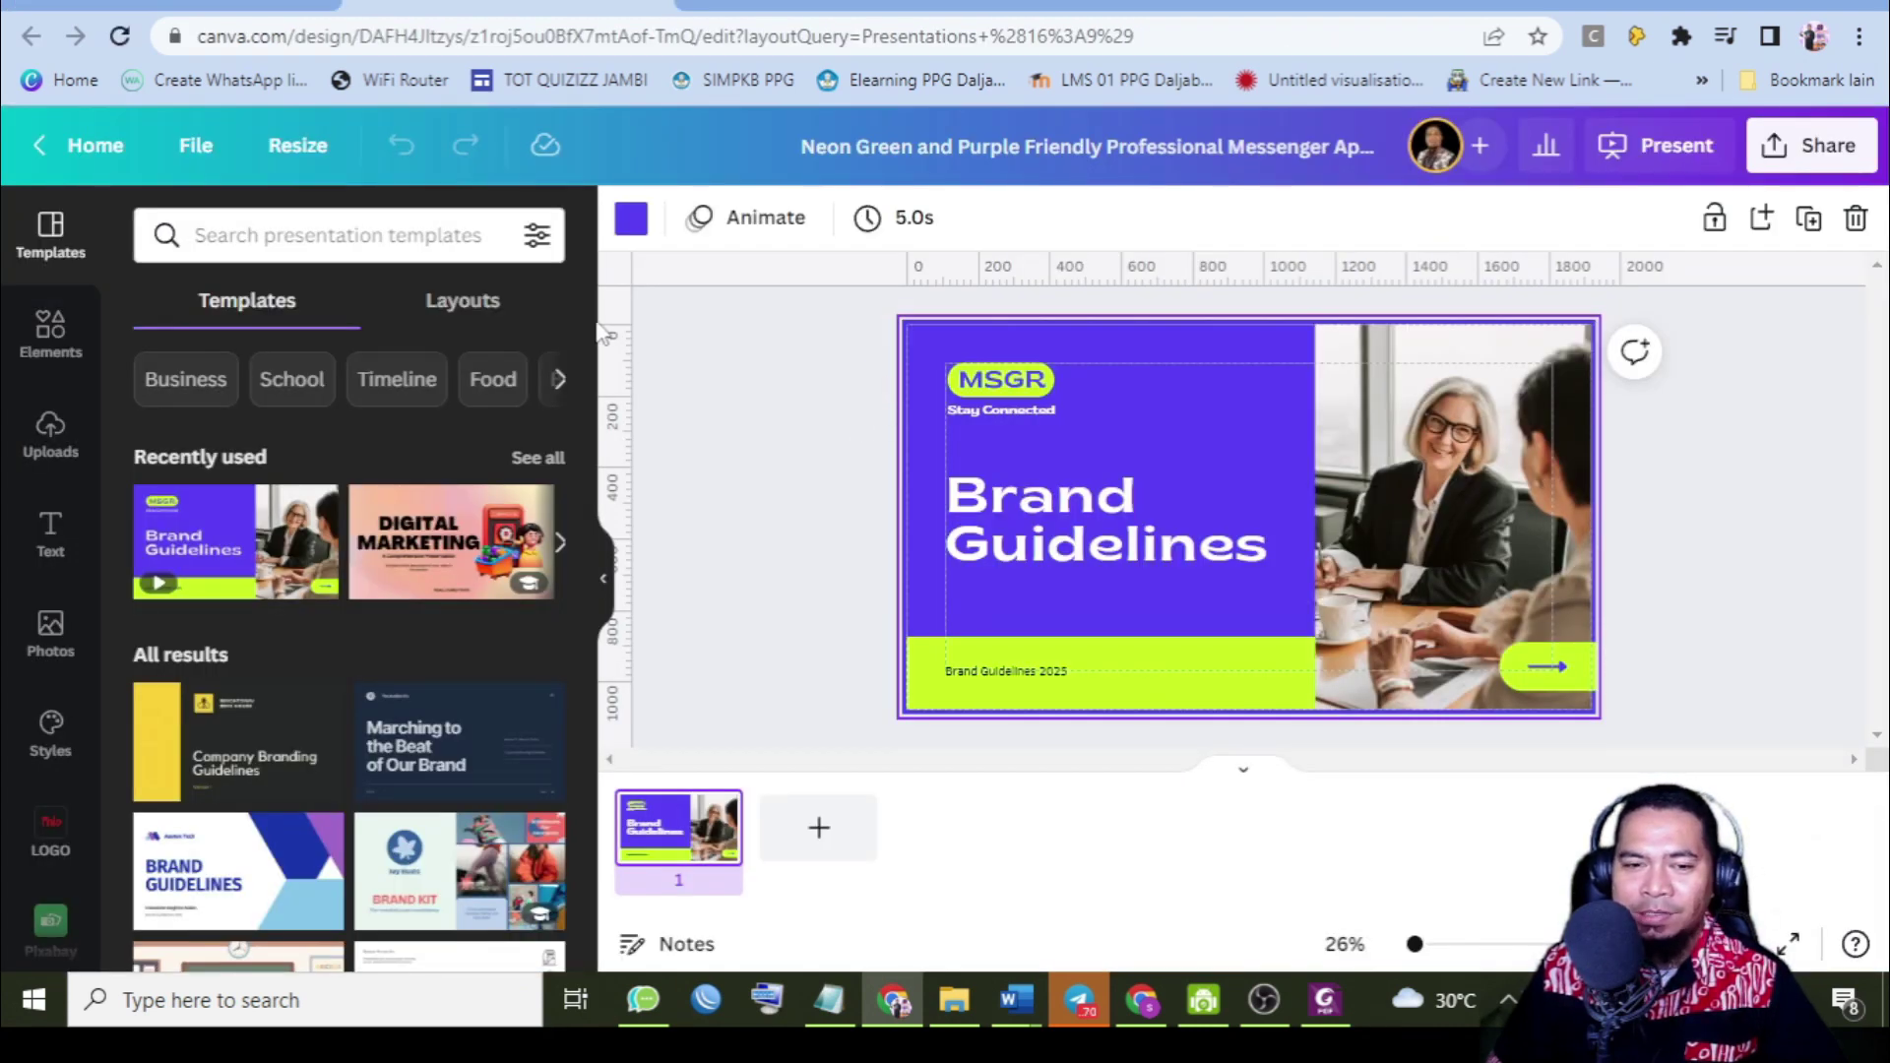
click(437, 251)
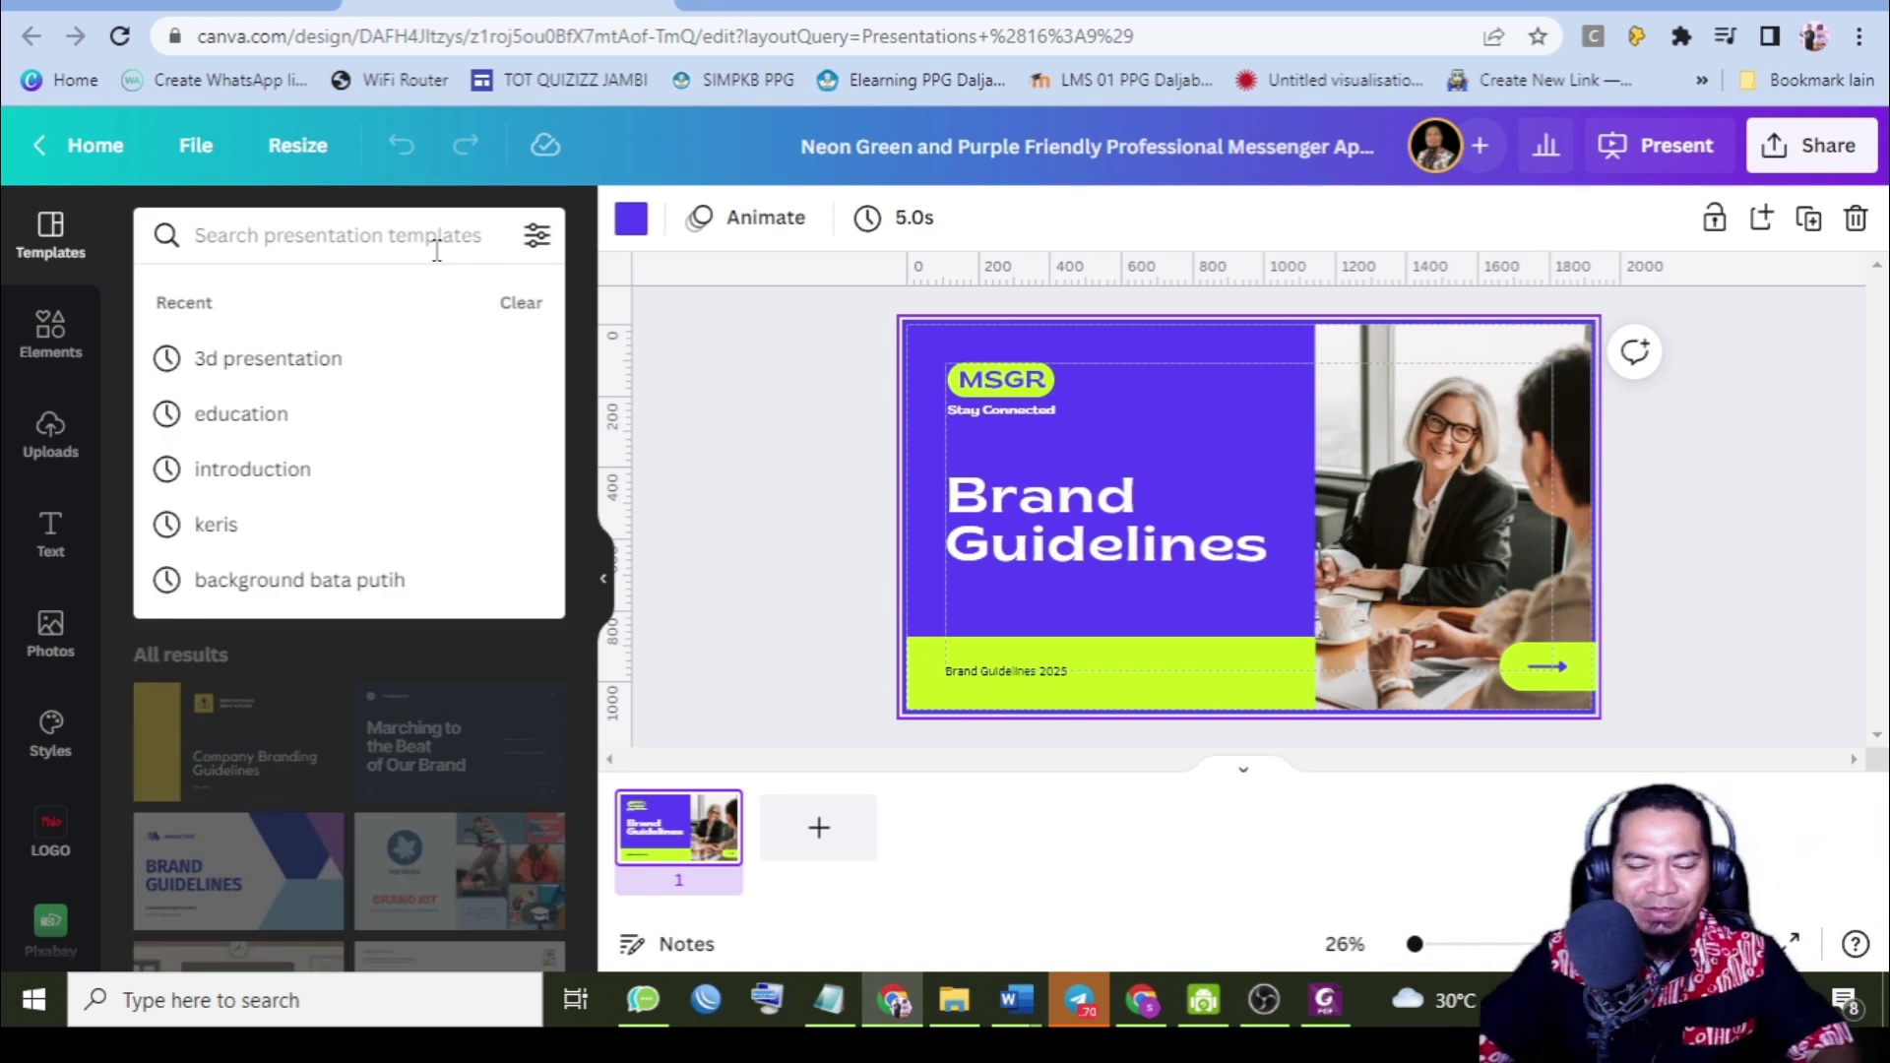
text(education)
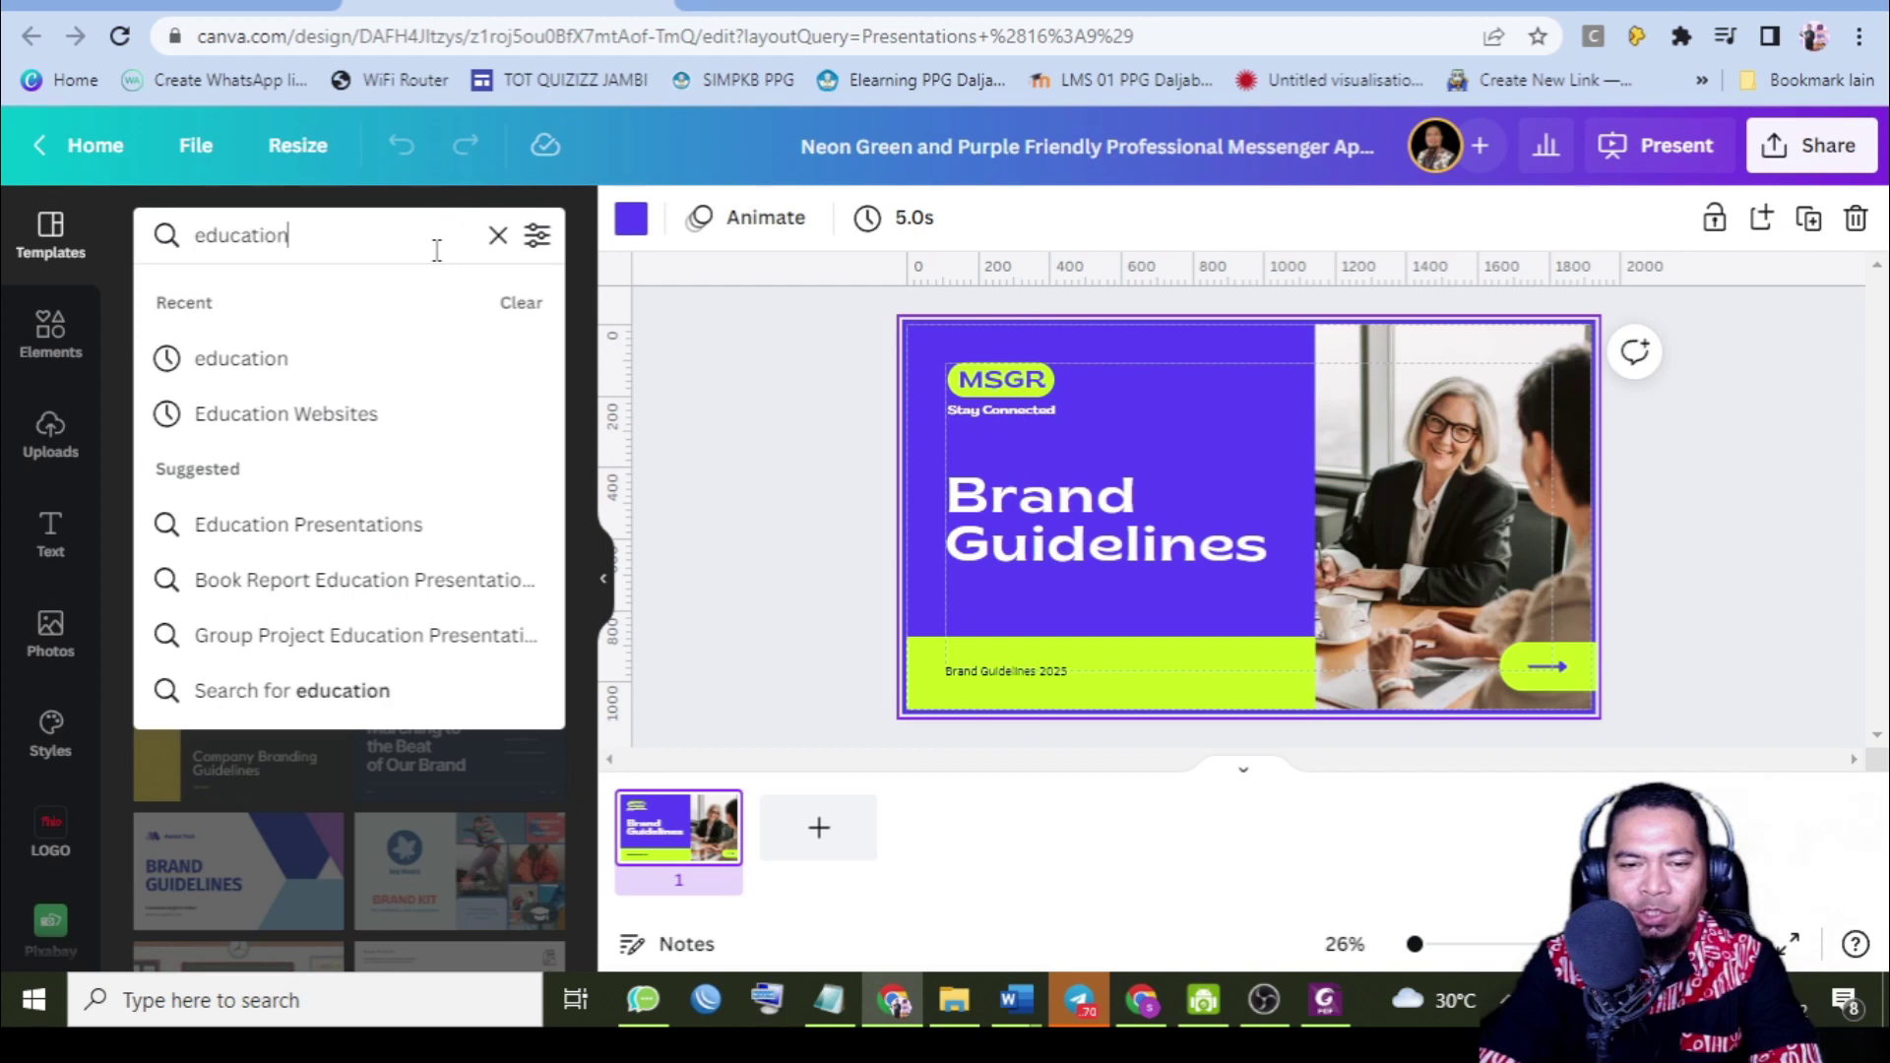
key(Return)
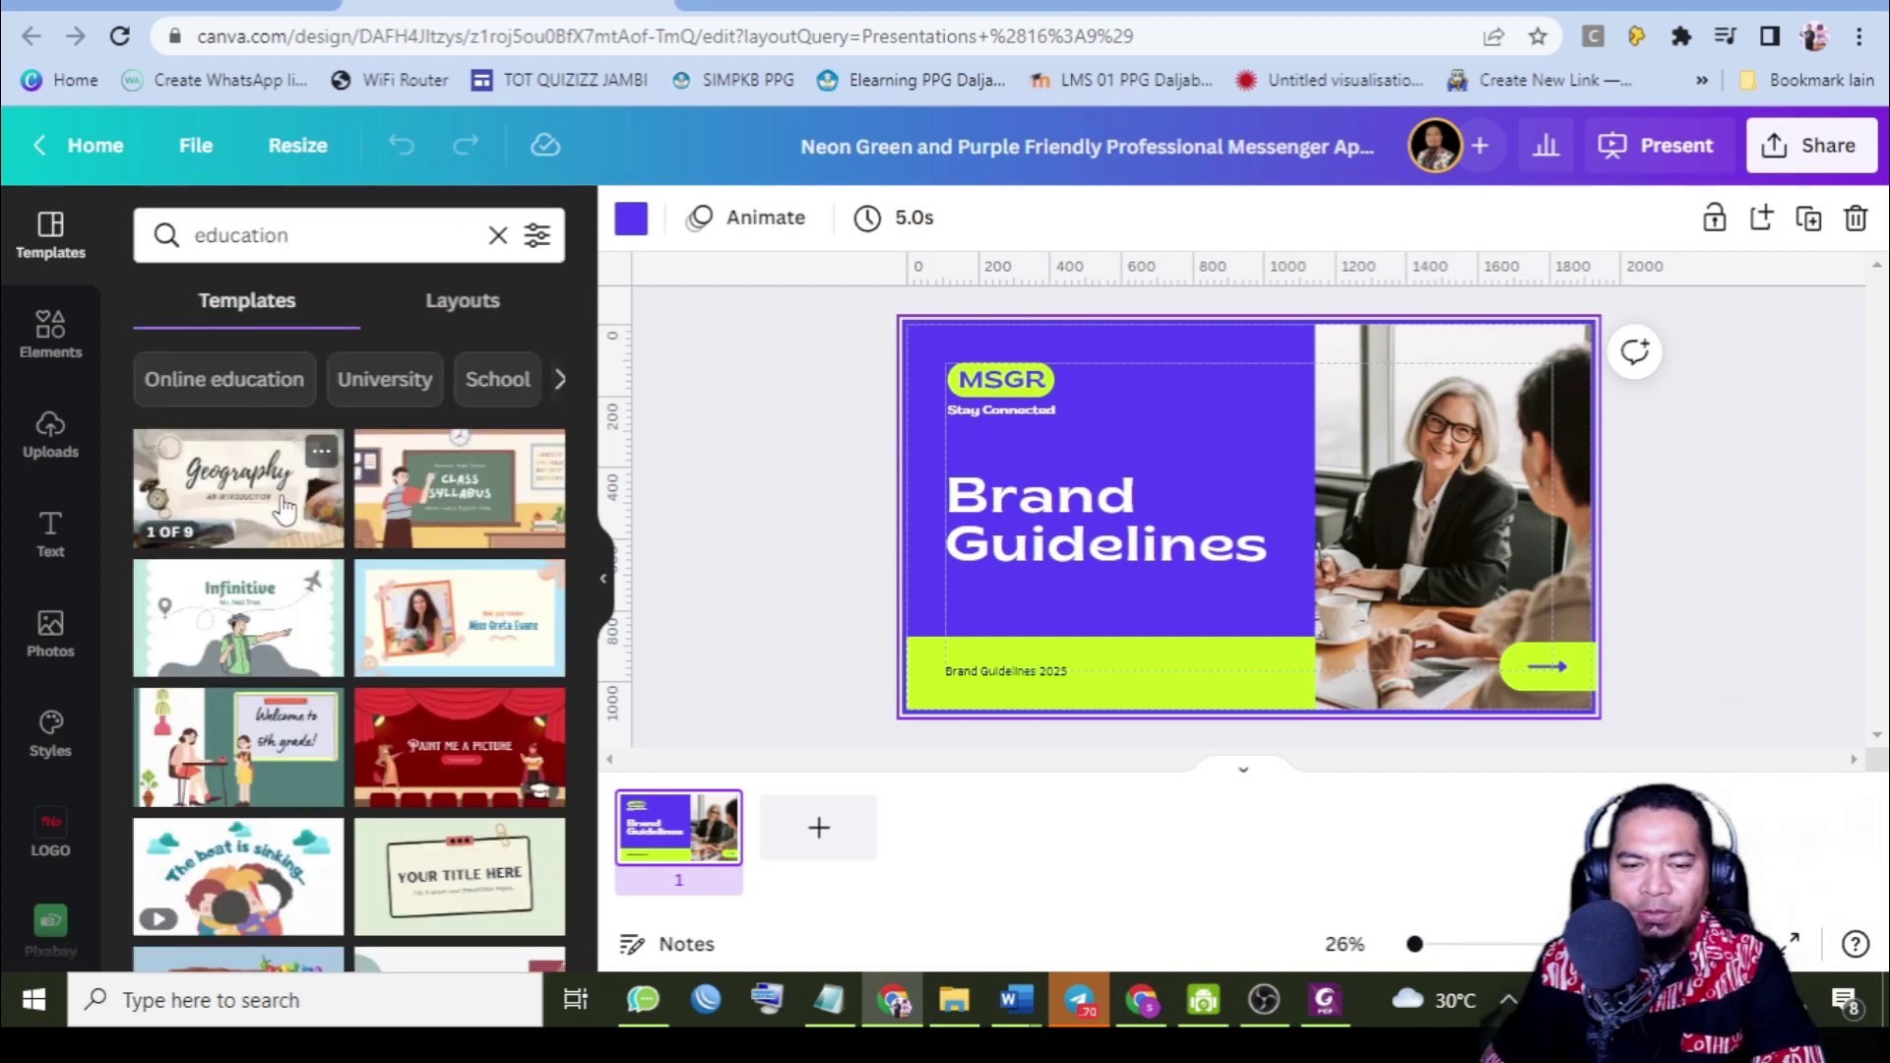
Preview the Infinitive template, then the 10-page Green Blue Cute 3D Group Project template.
click(254, 618)
click(157, 241)
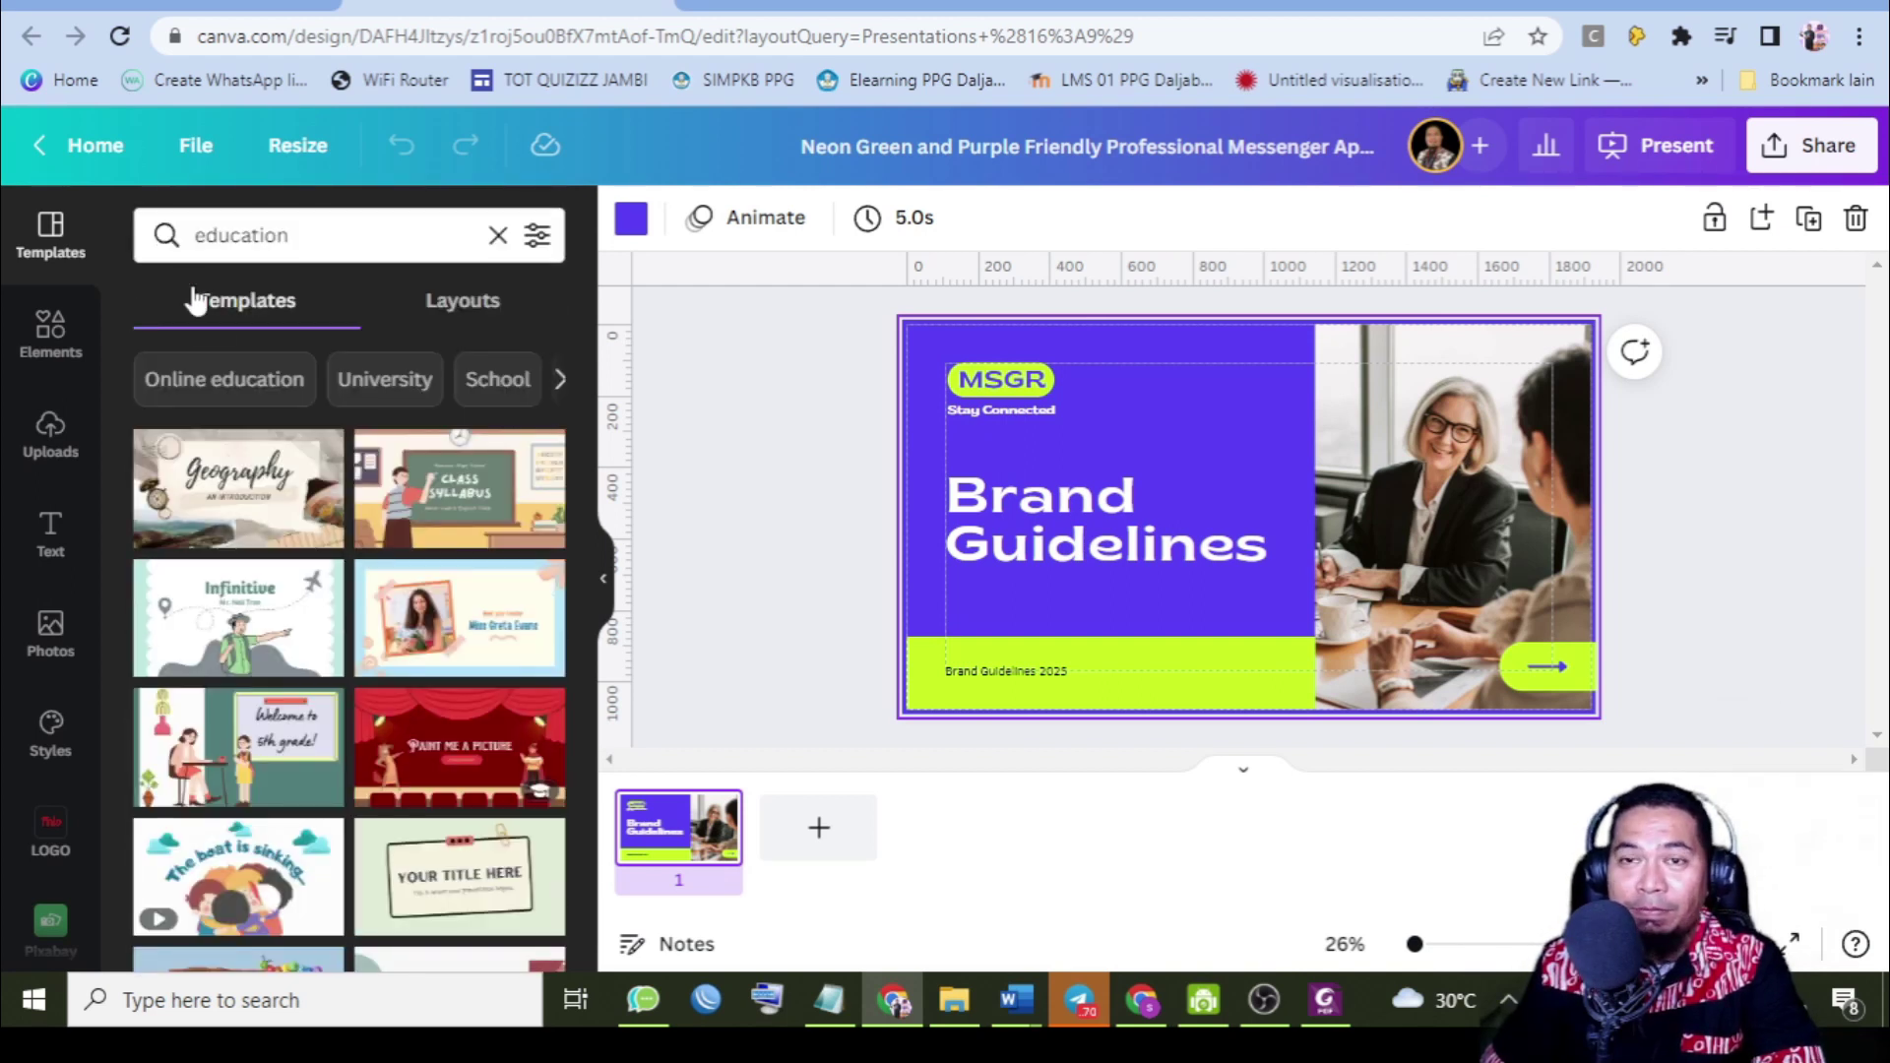
scroll(273, 576, down, 3)
scroll(266, 591, down, 3)
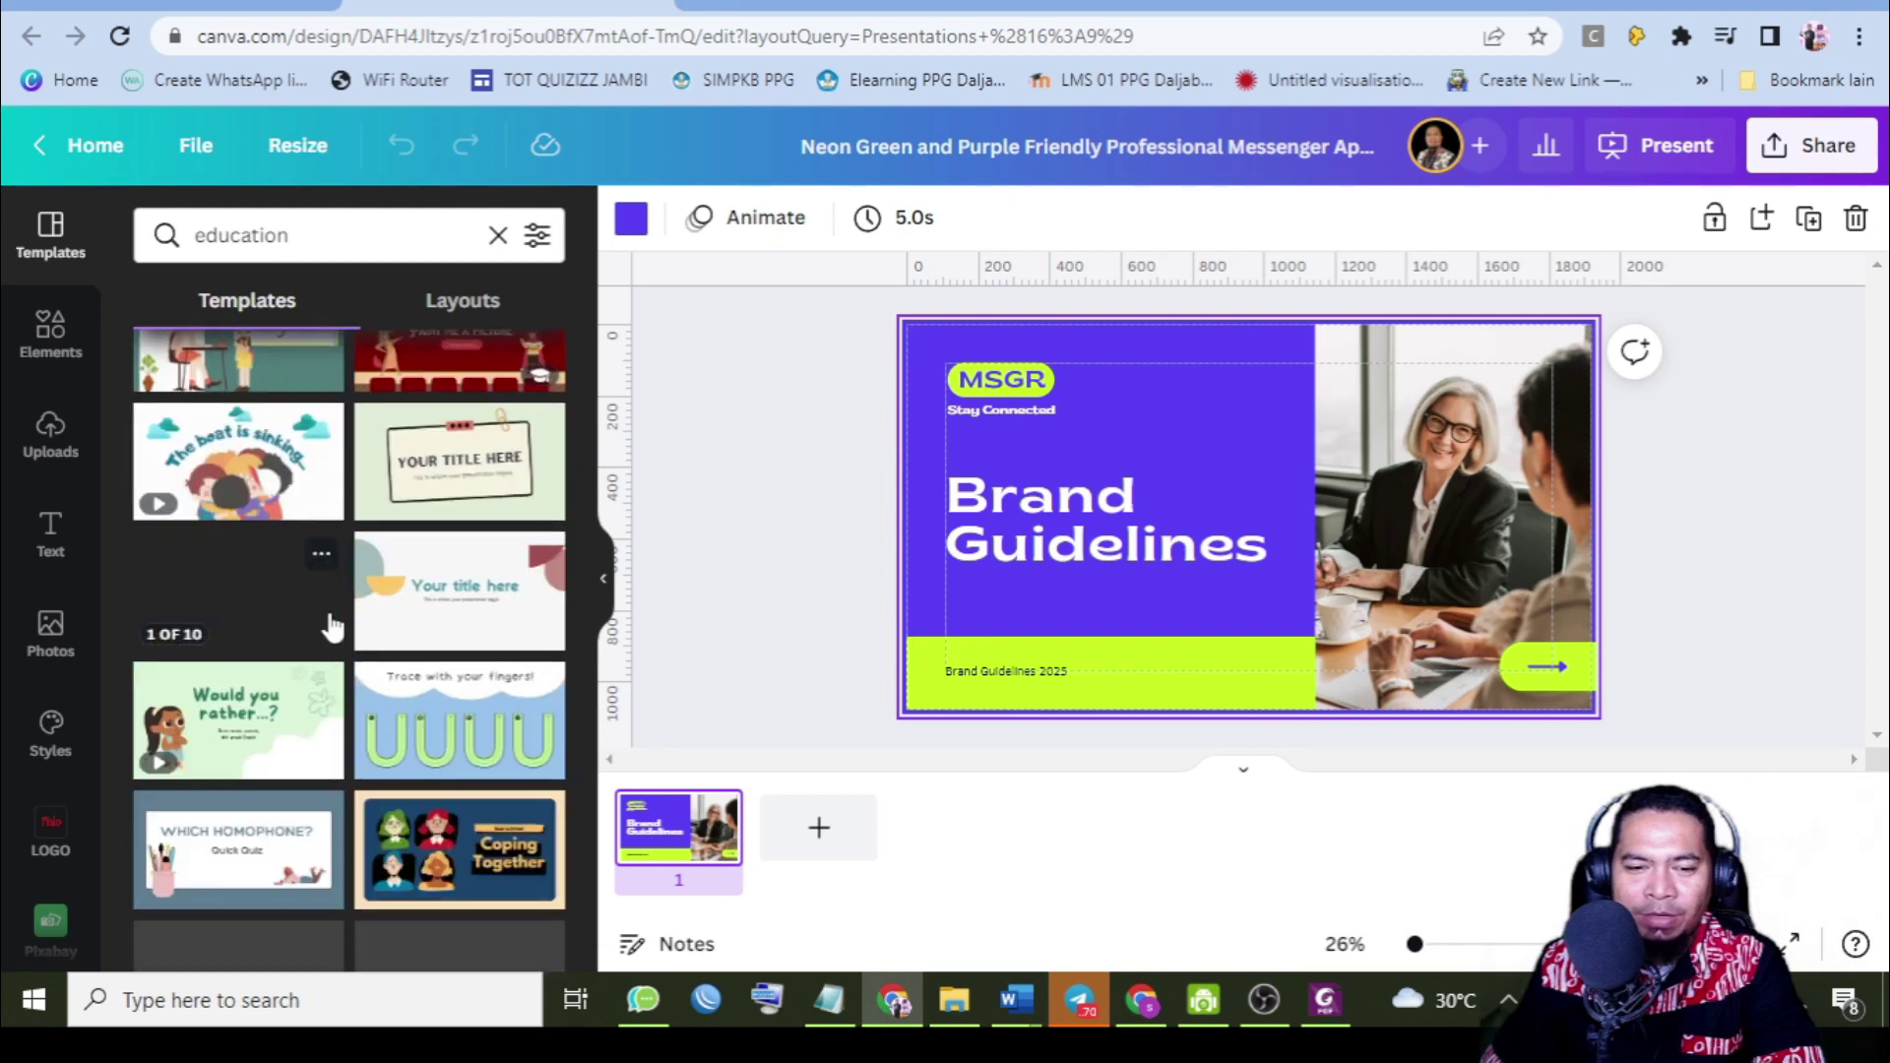
click(244, 615)
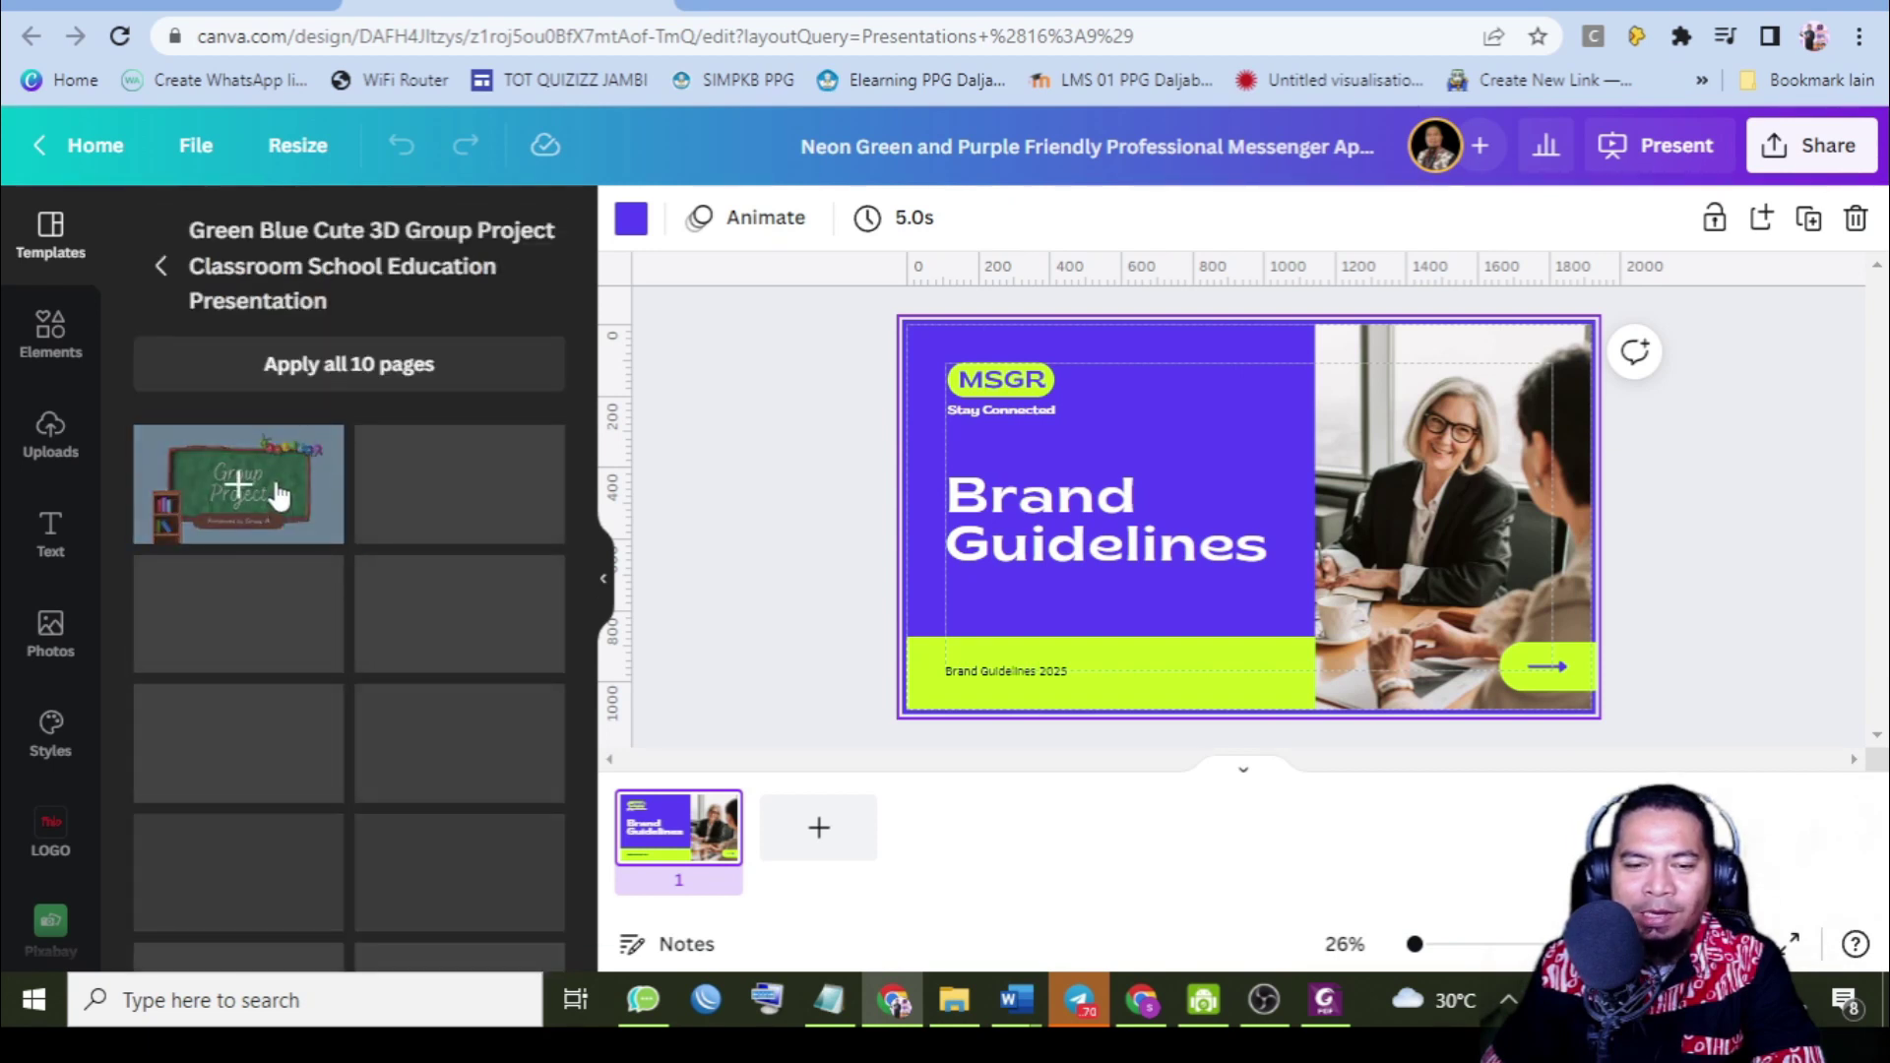
Apply all 9 pages of the Brown and Beige Scrapbook Geography template and show page animations.
click(160, 266)
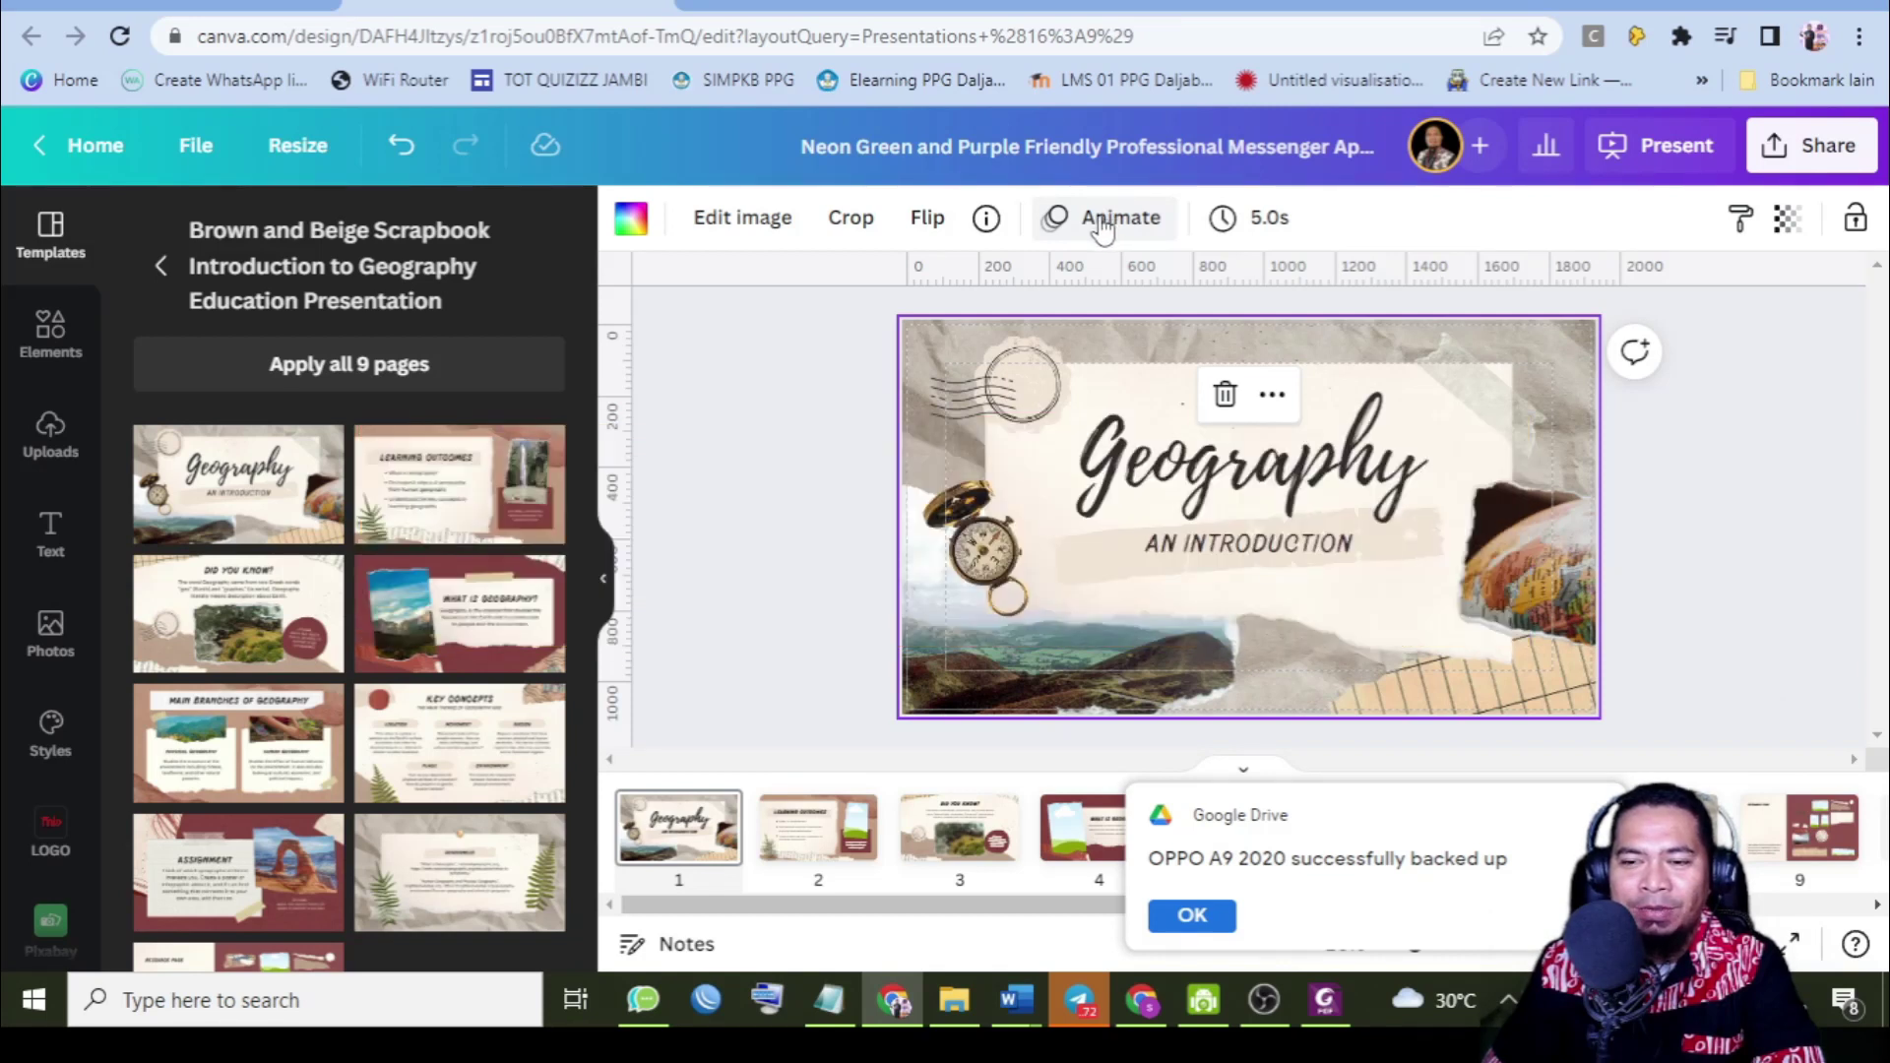
click(1105, 228)
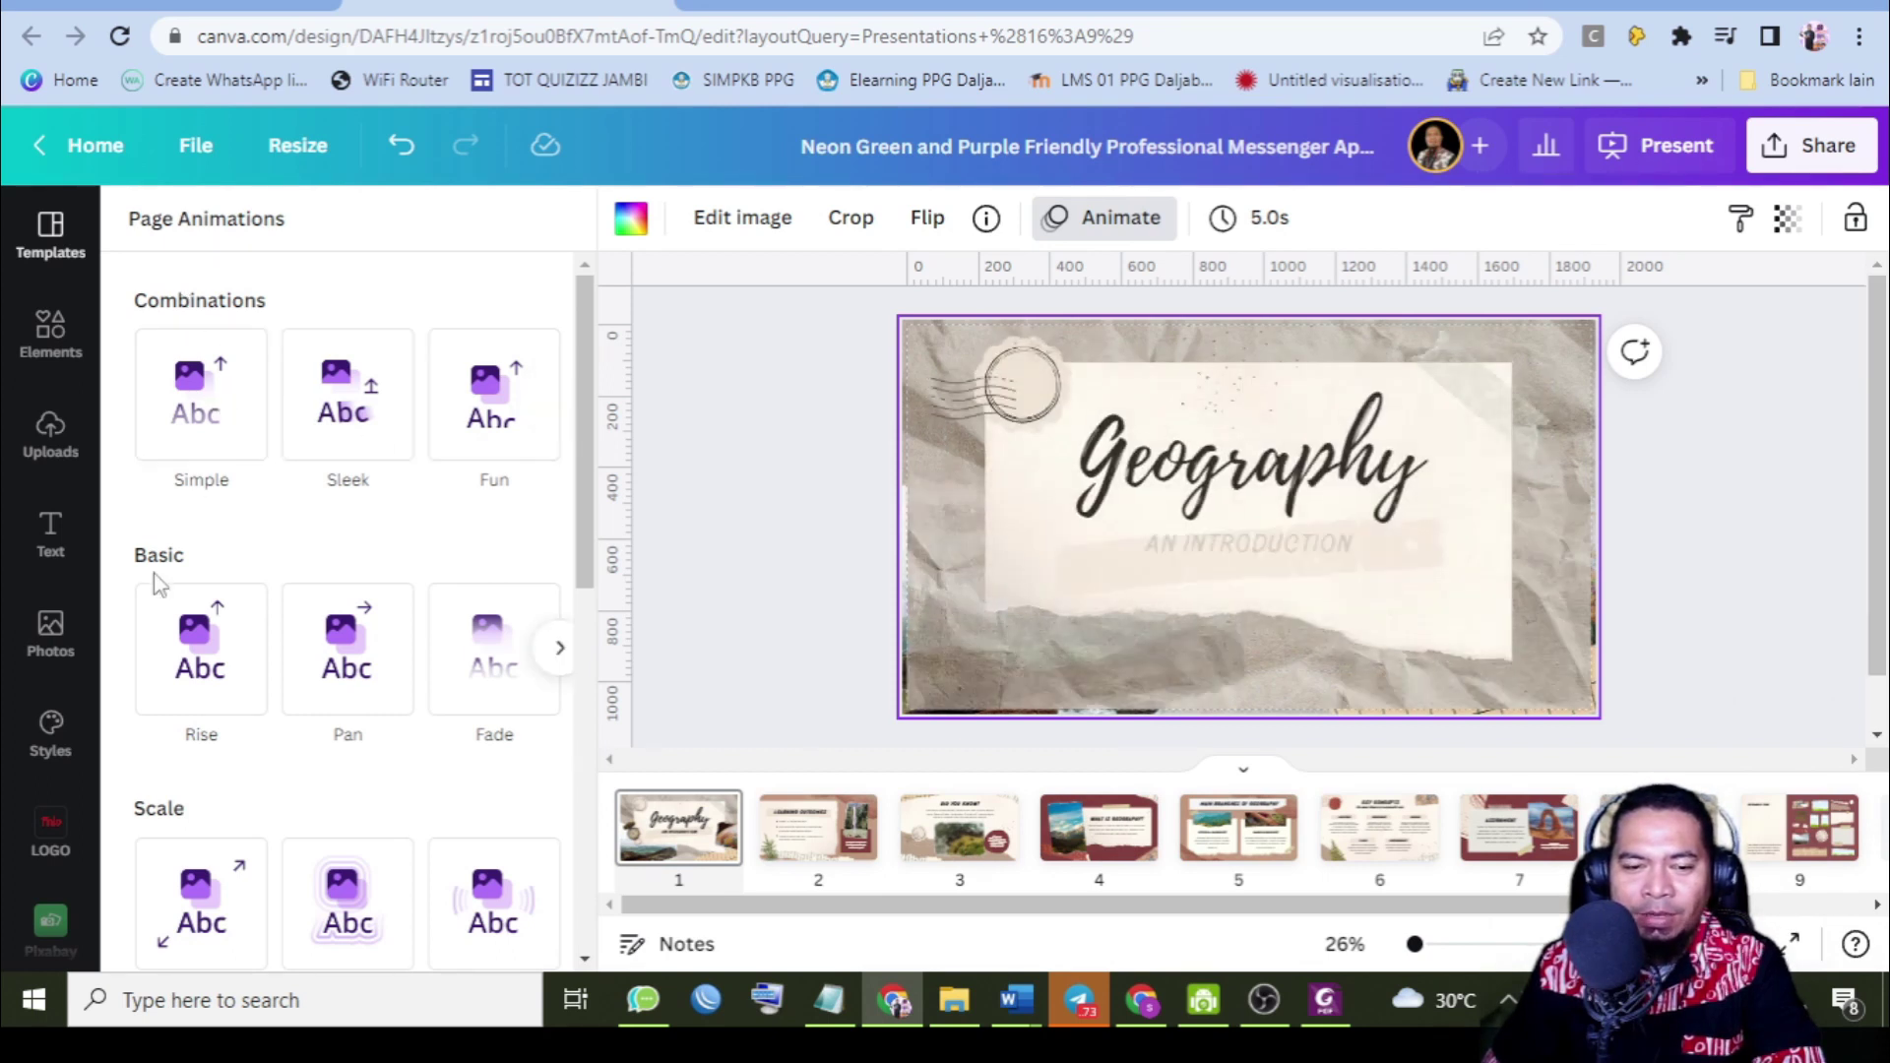
scroll(251, 642, down, 3)
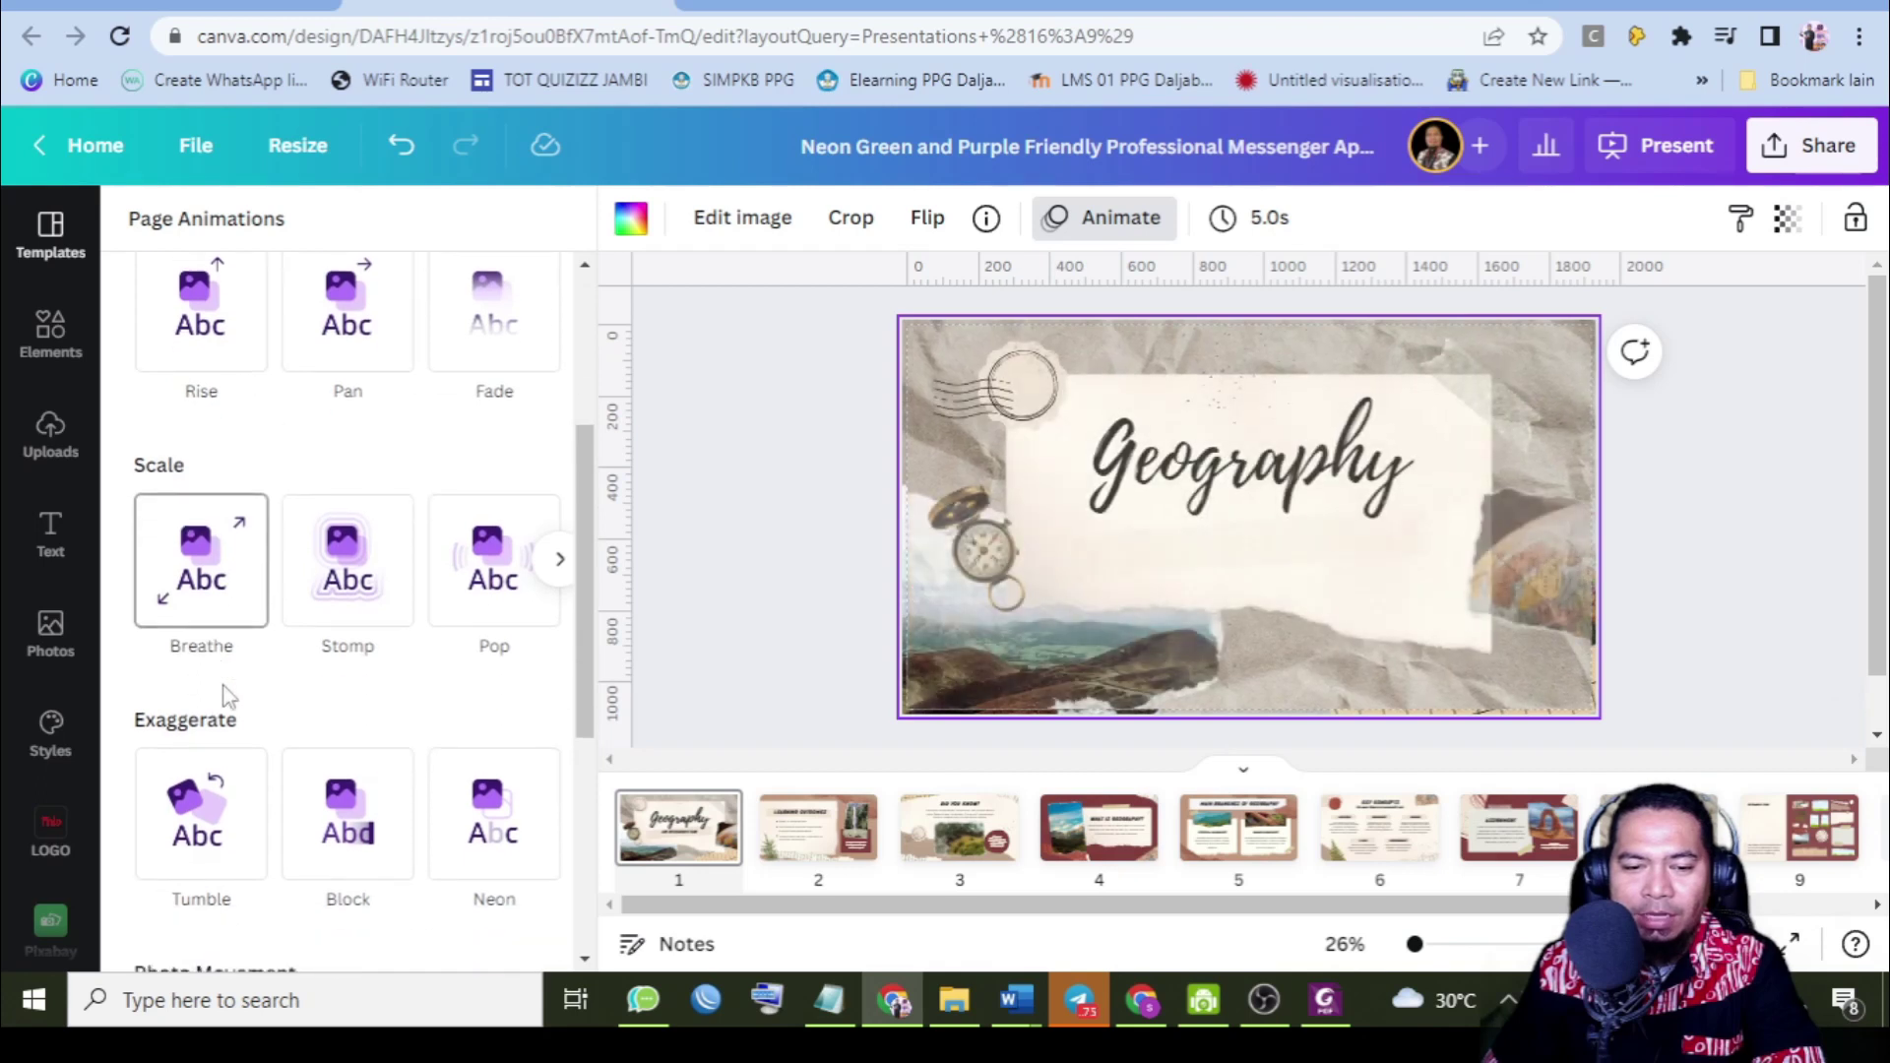
scroll(226, 689, down, 2)
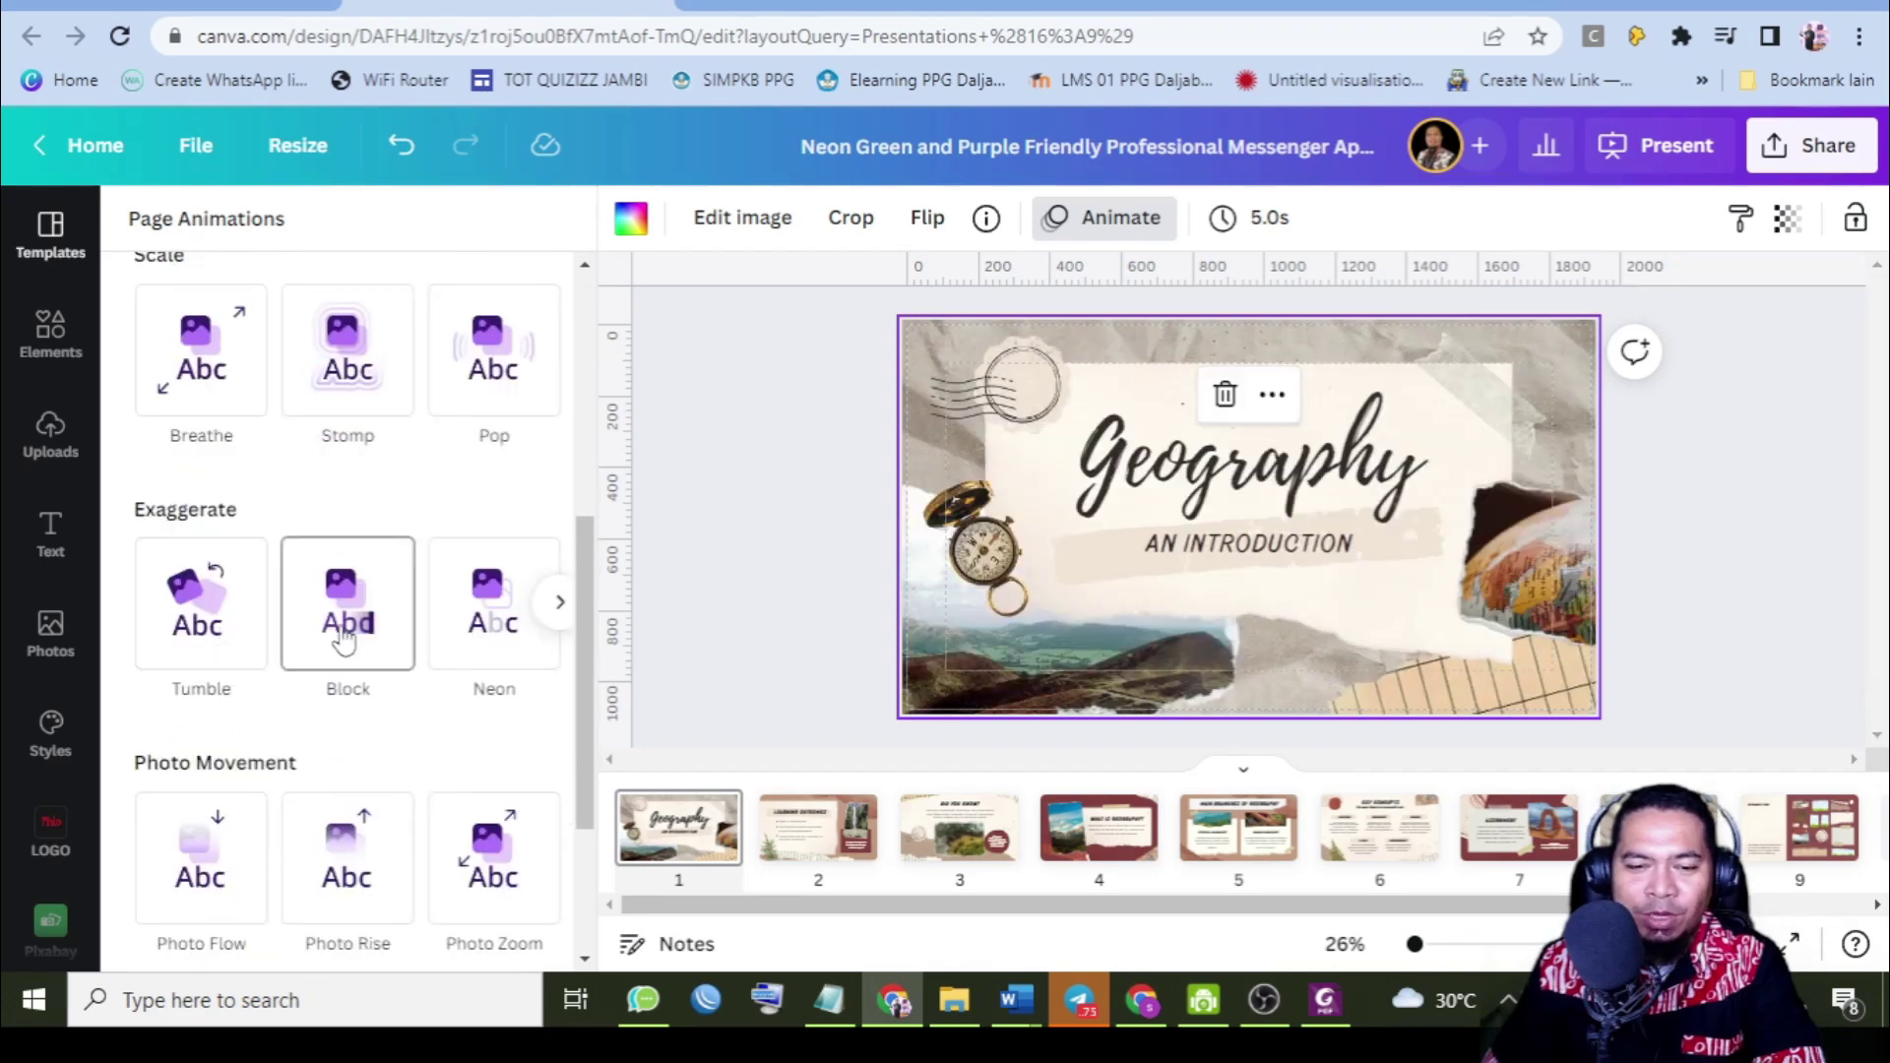
scroll(423, 522, up, 5)
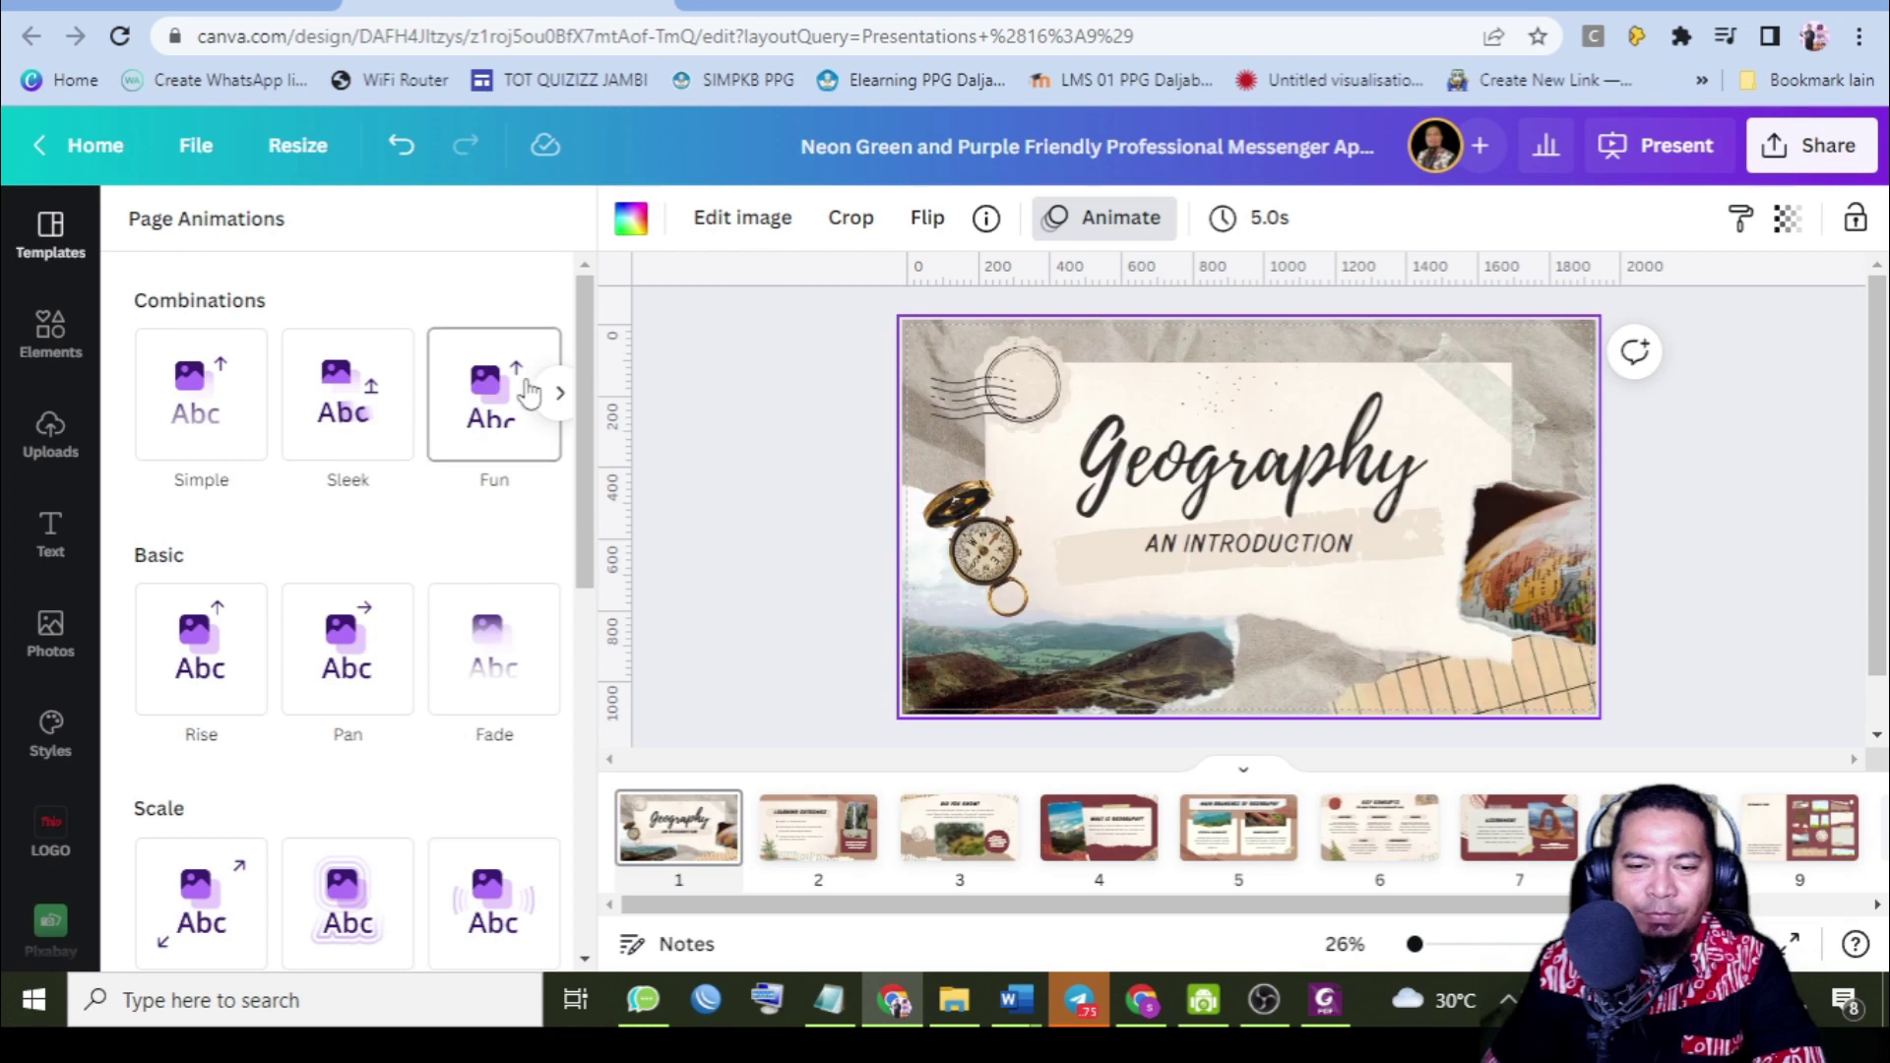
click(557, 394)
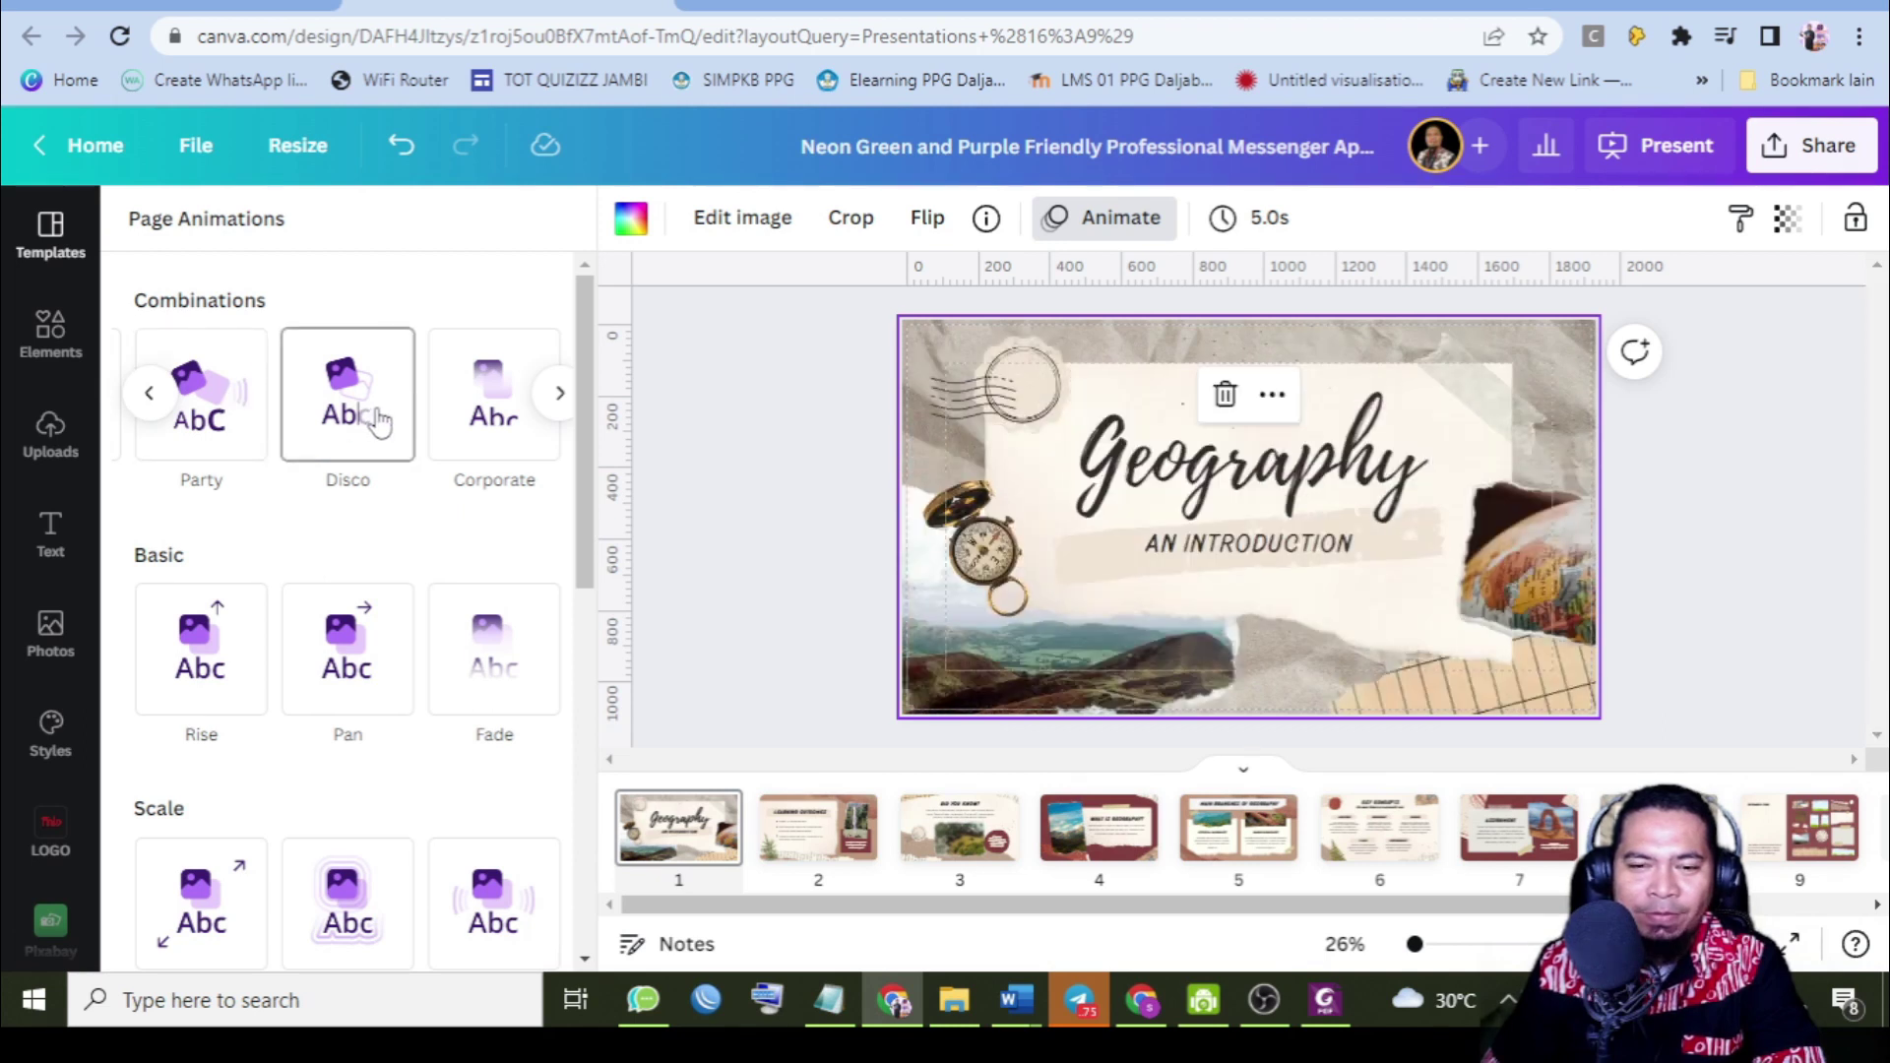
click(384, 428)
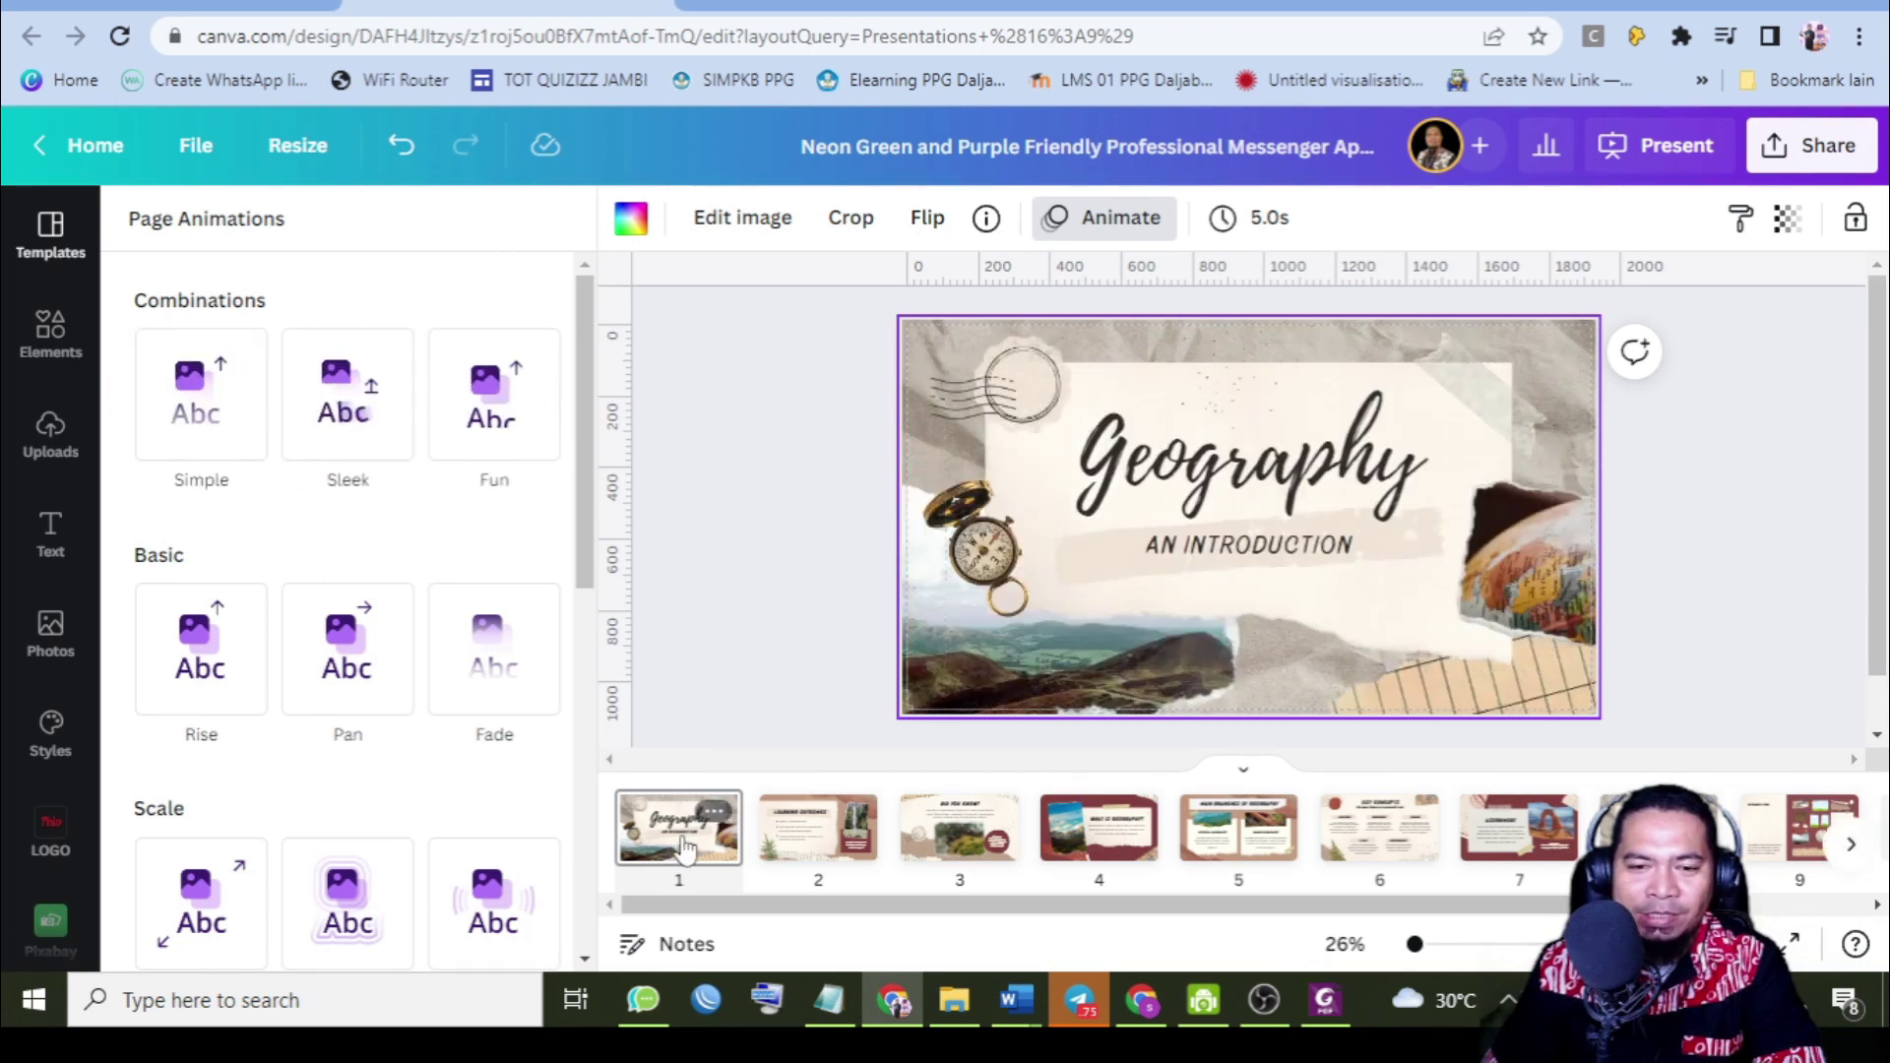
click(677, 870)
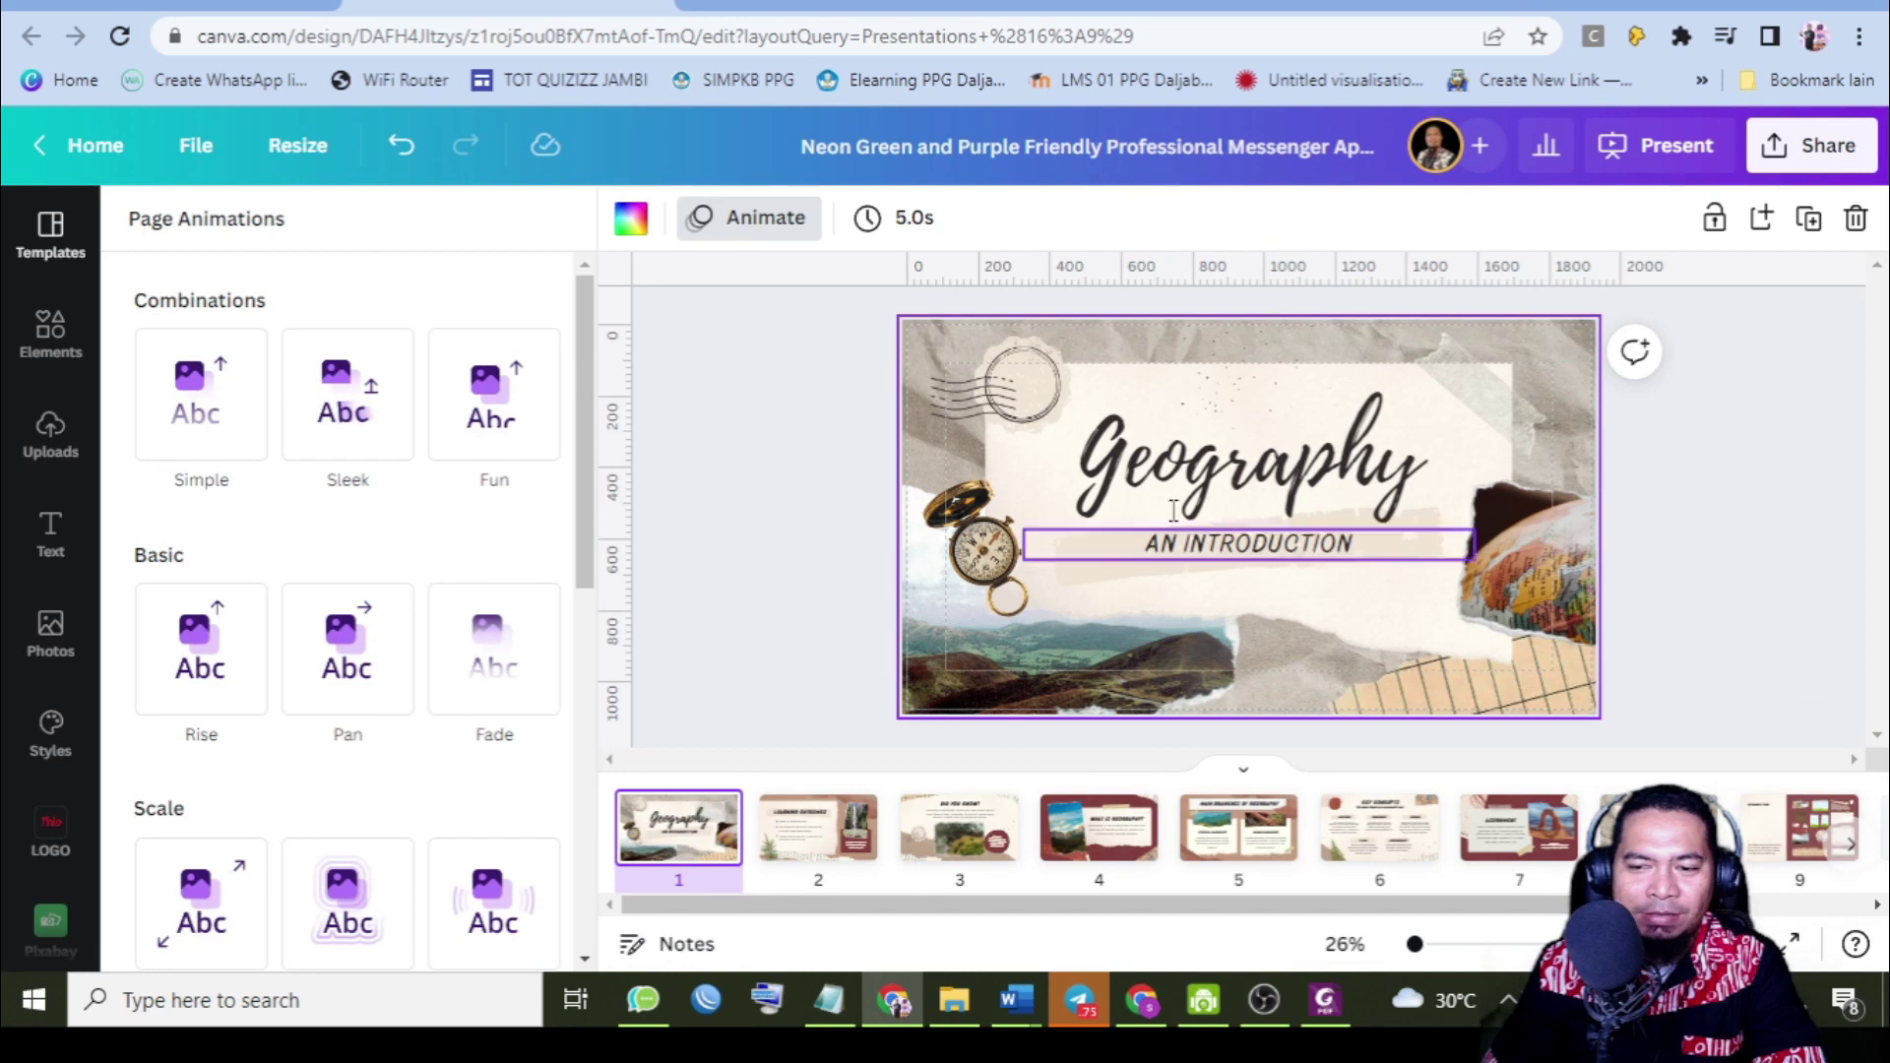
Preview text and page animations on the Geography heading, then close the Animate panel.
click(1219, 420)
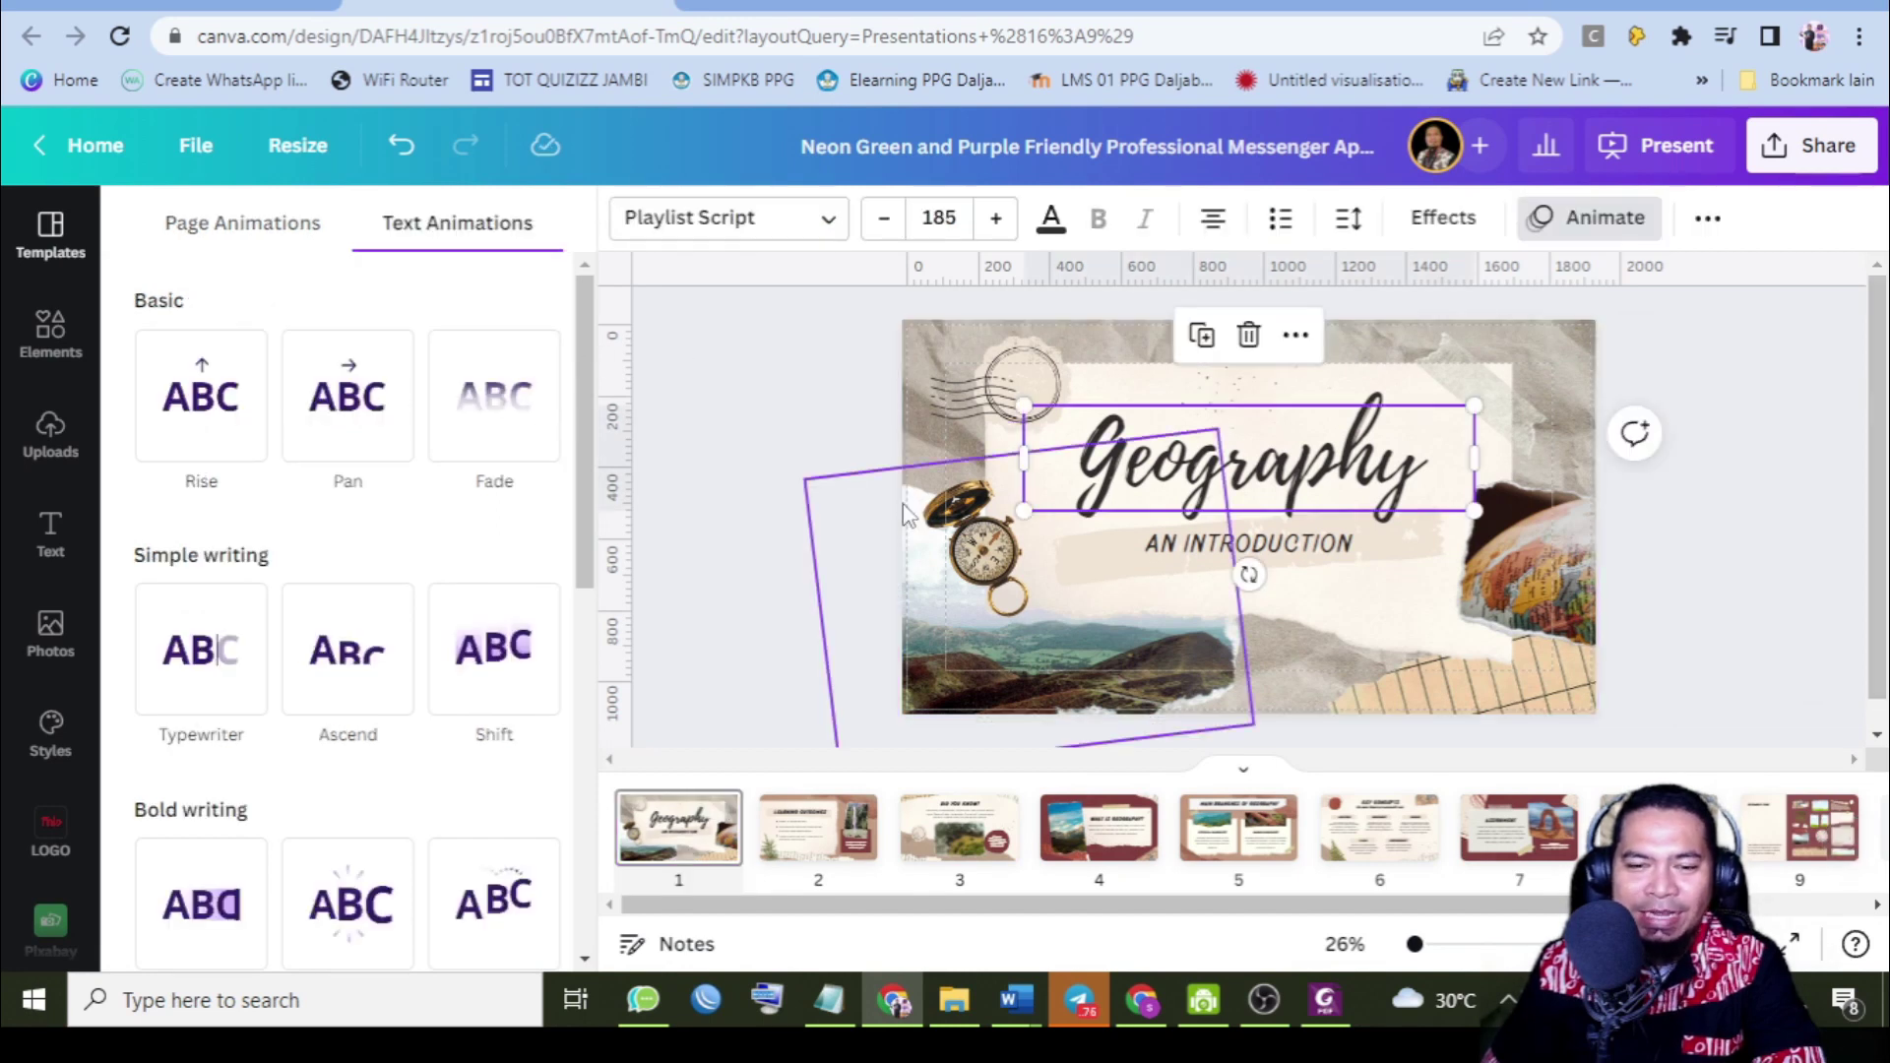
click(251, 222)
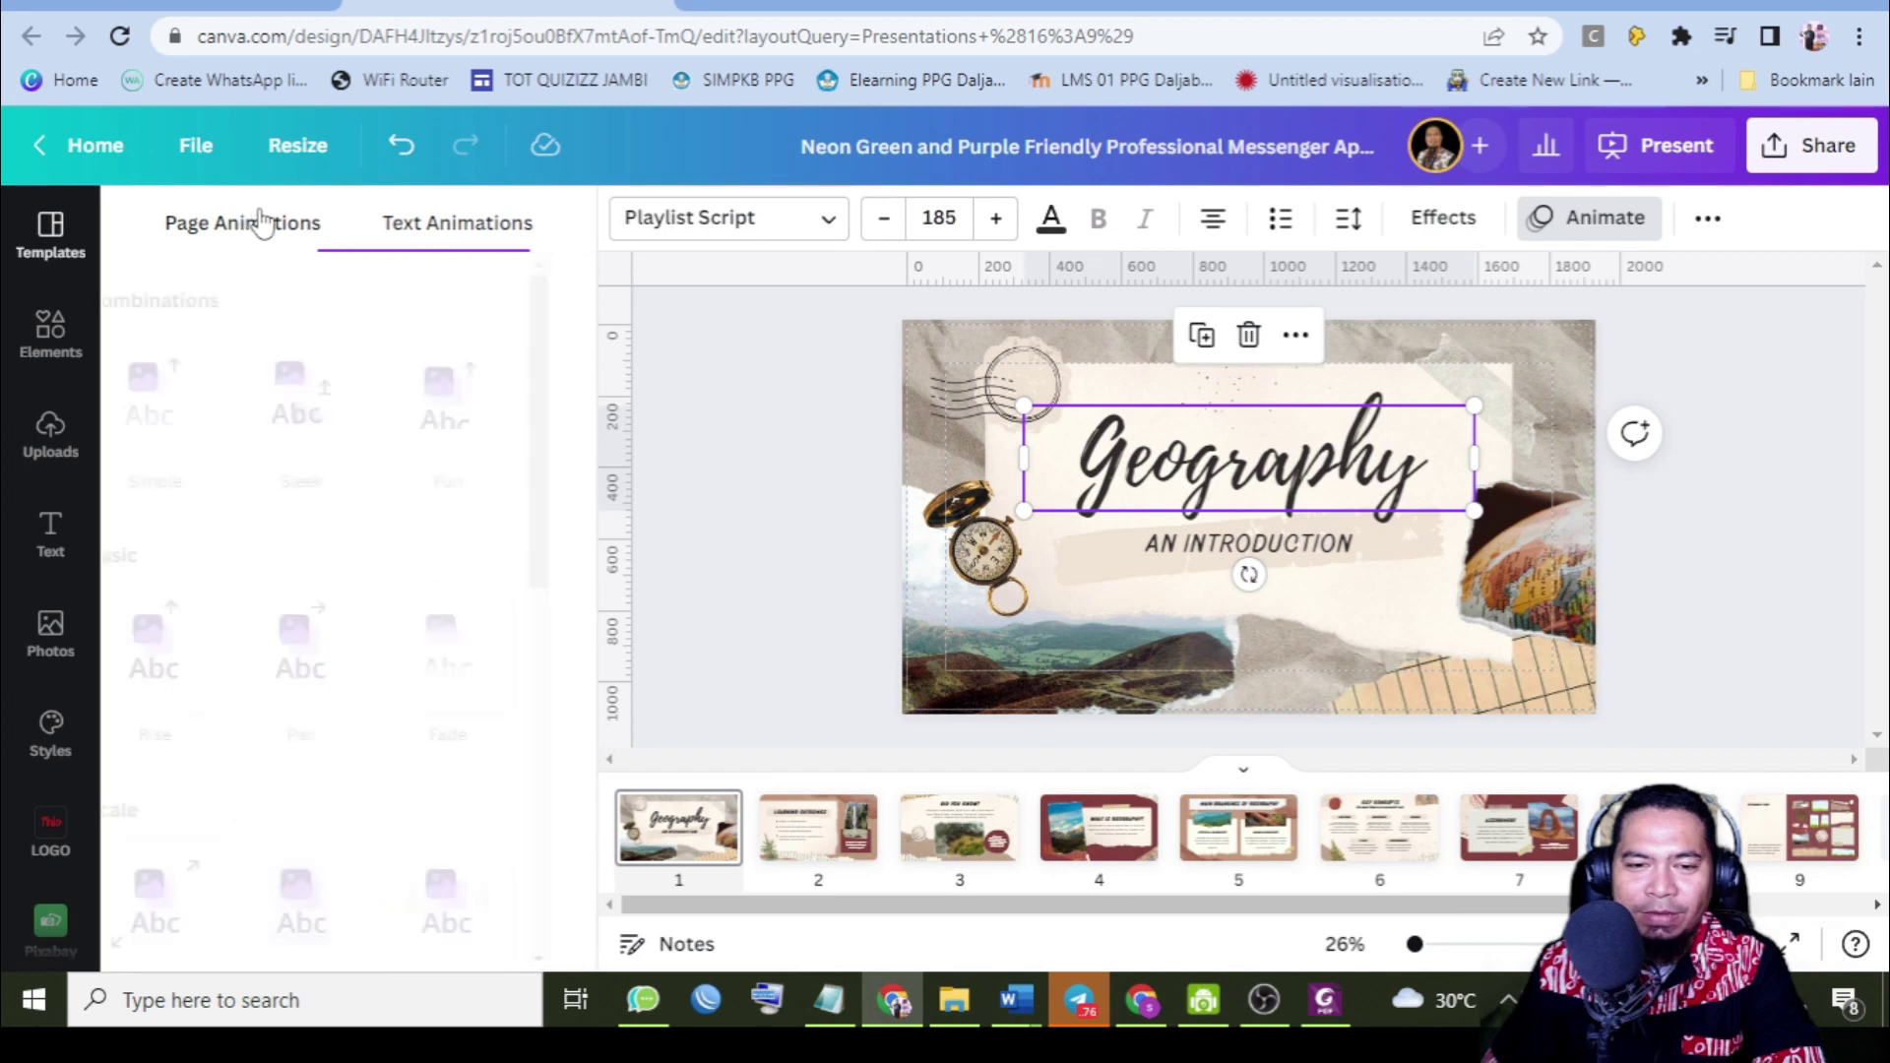
click(472, 233)
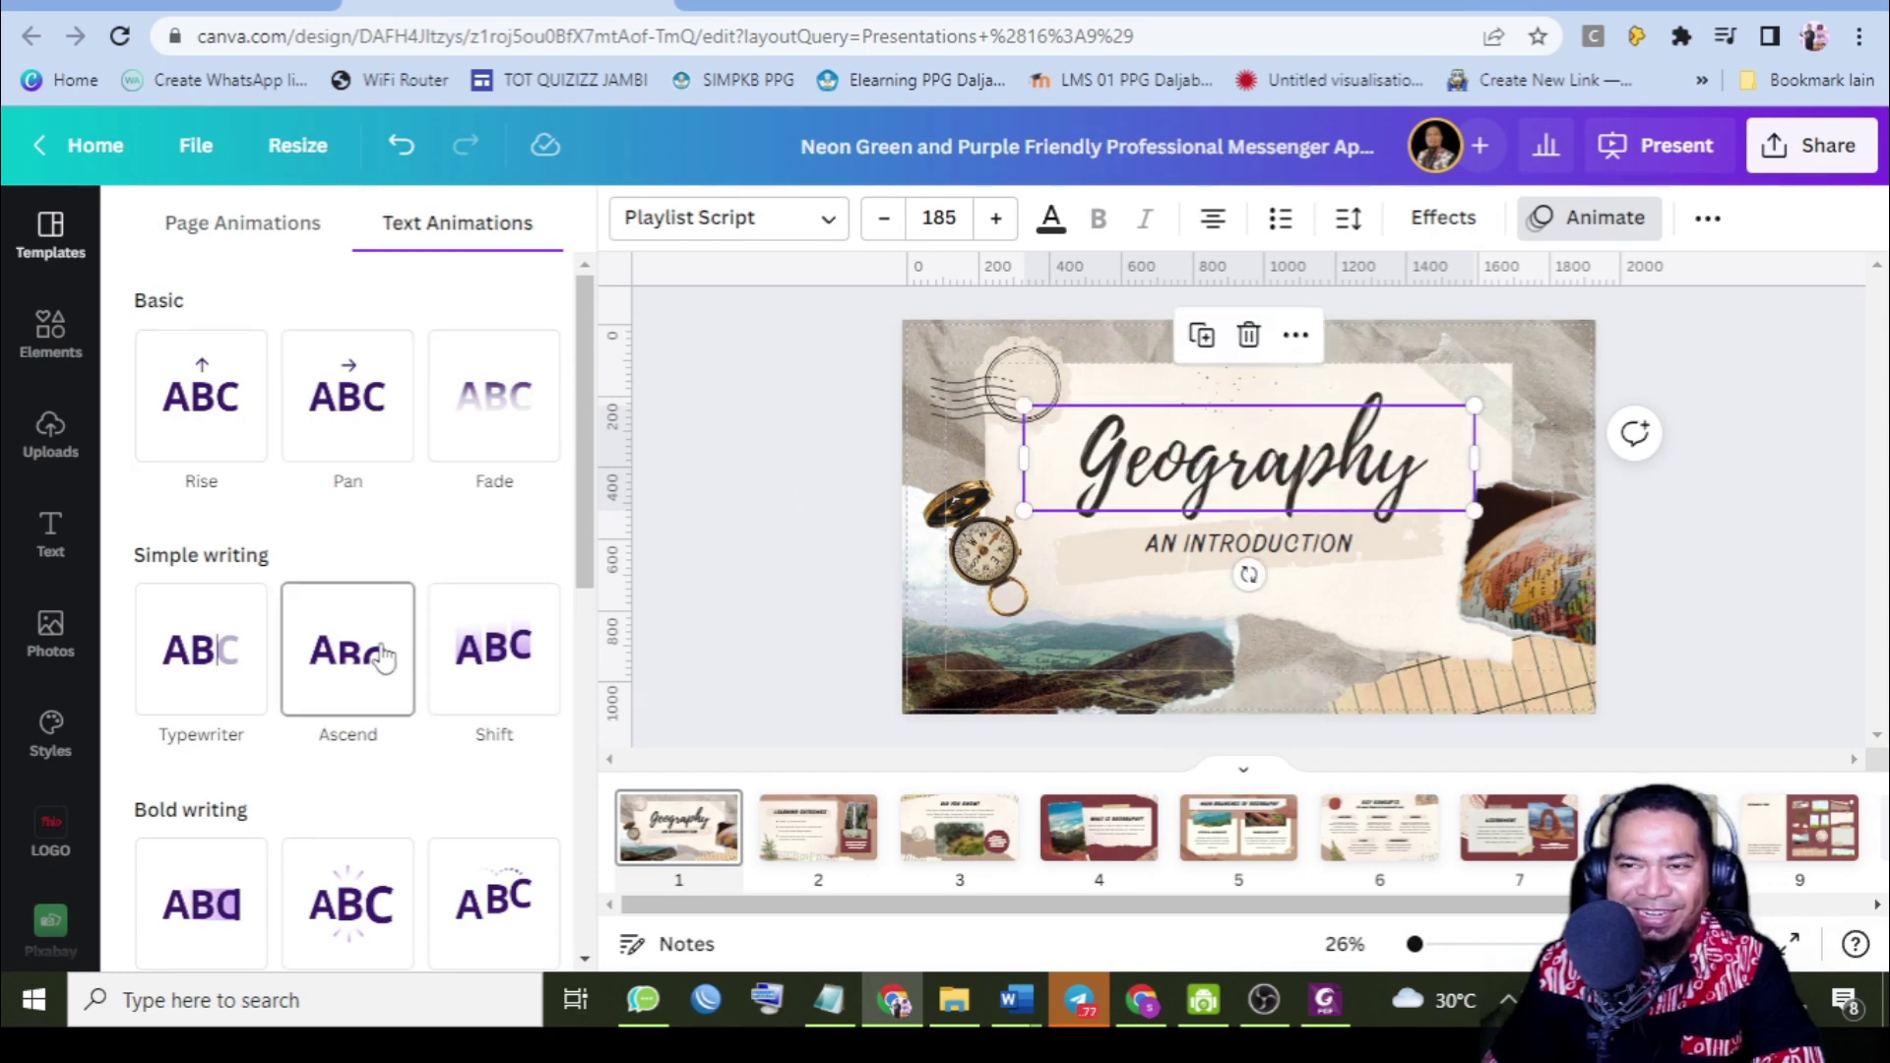
key(Escape)
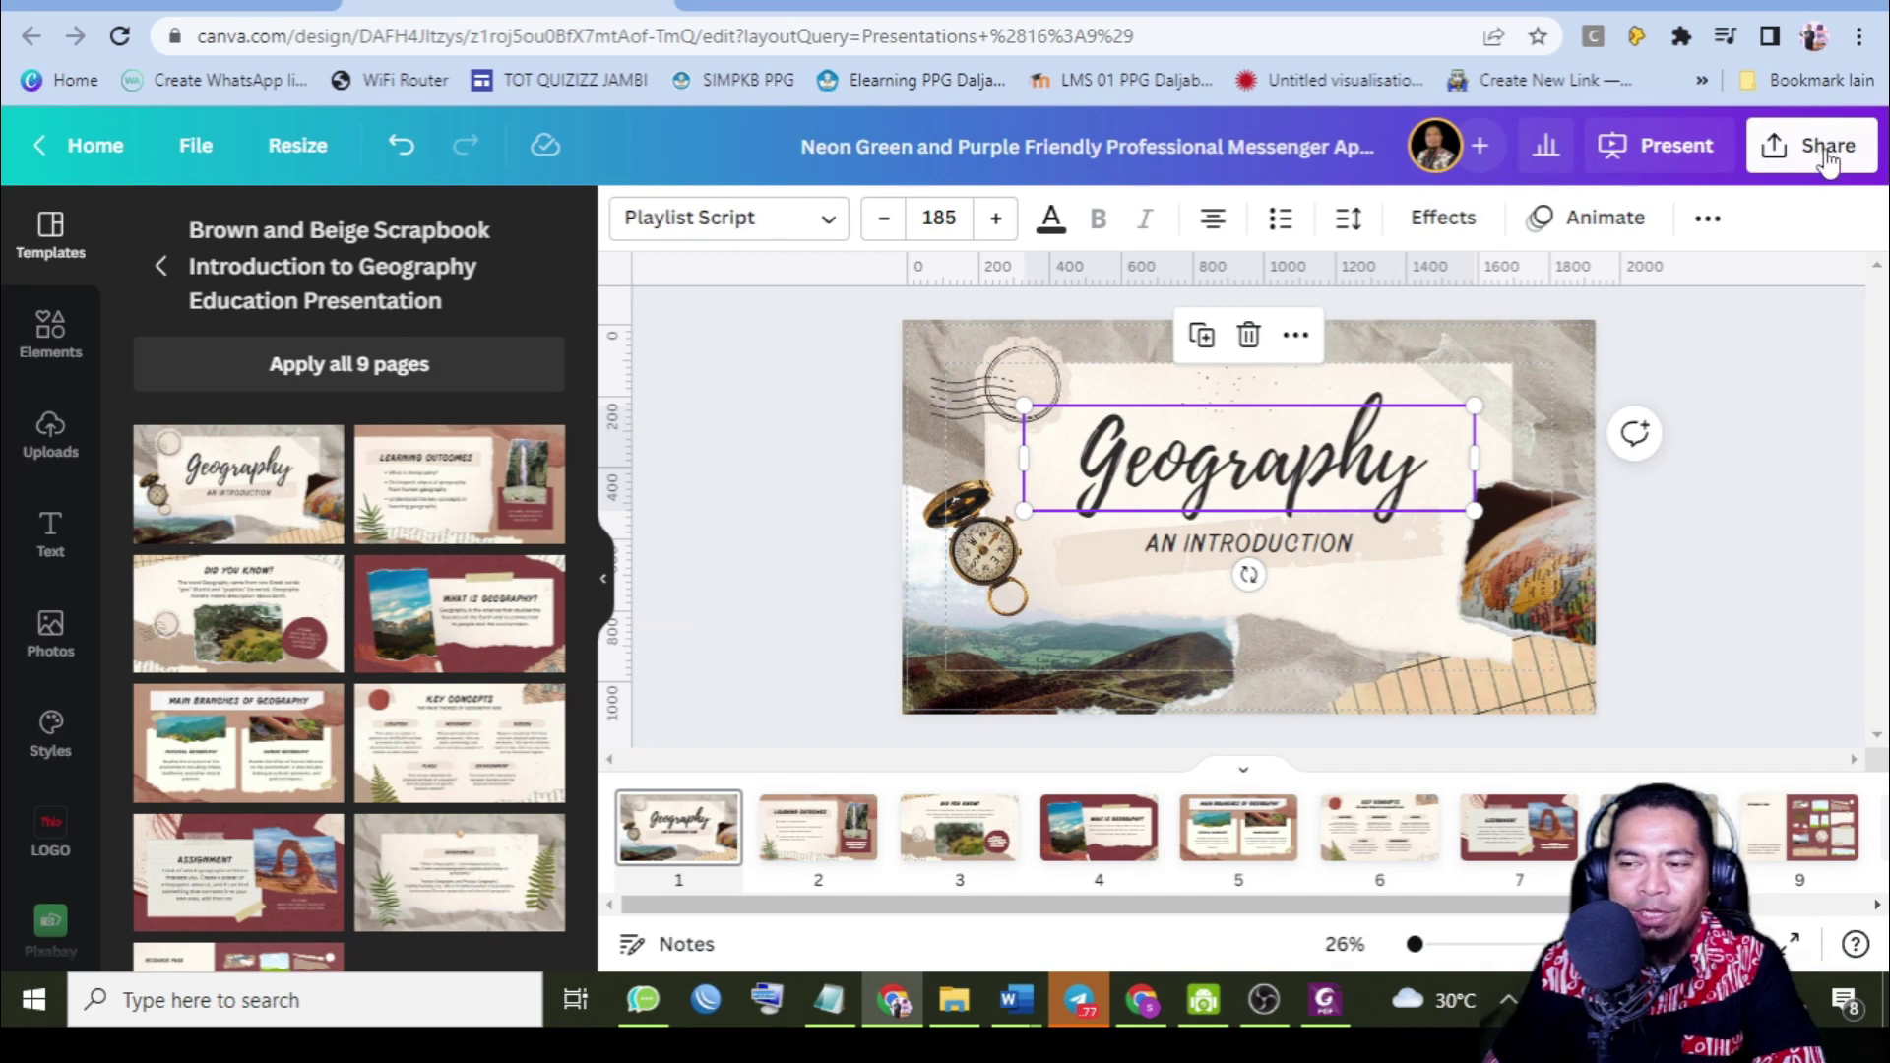
Set the Share > Present type to Present and record and continue.
click(1826, 160)
scroll(1540, 578, down, 2)
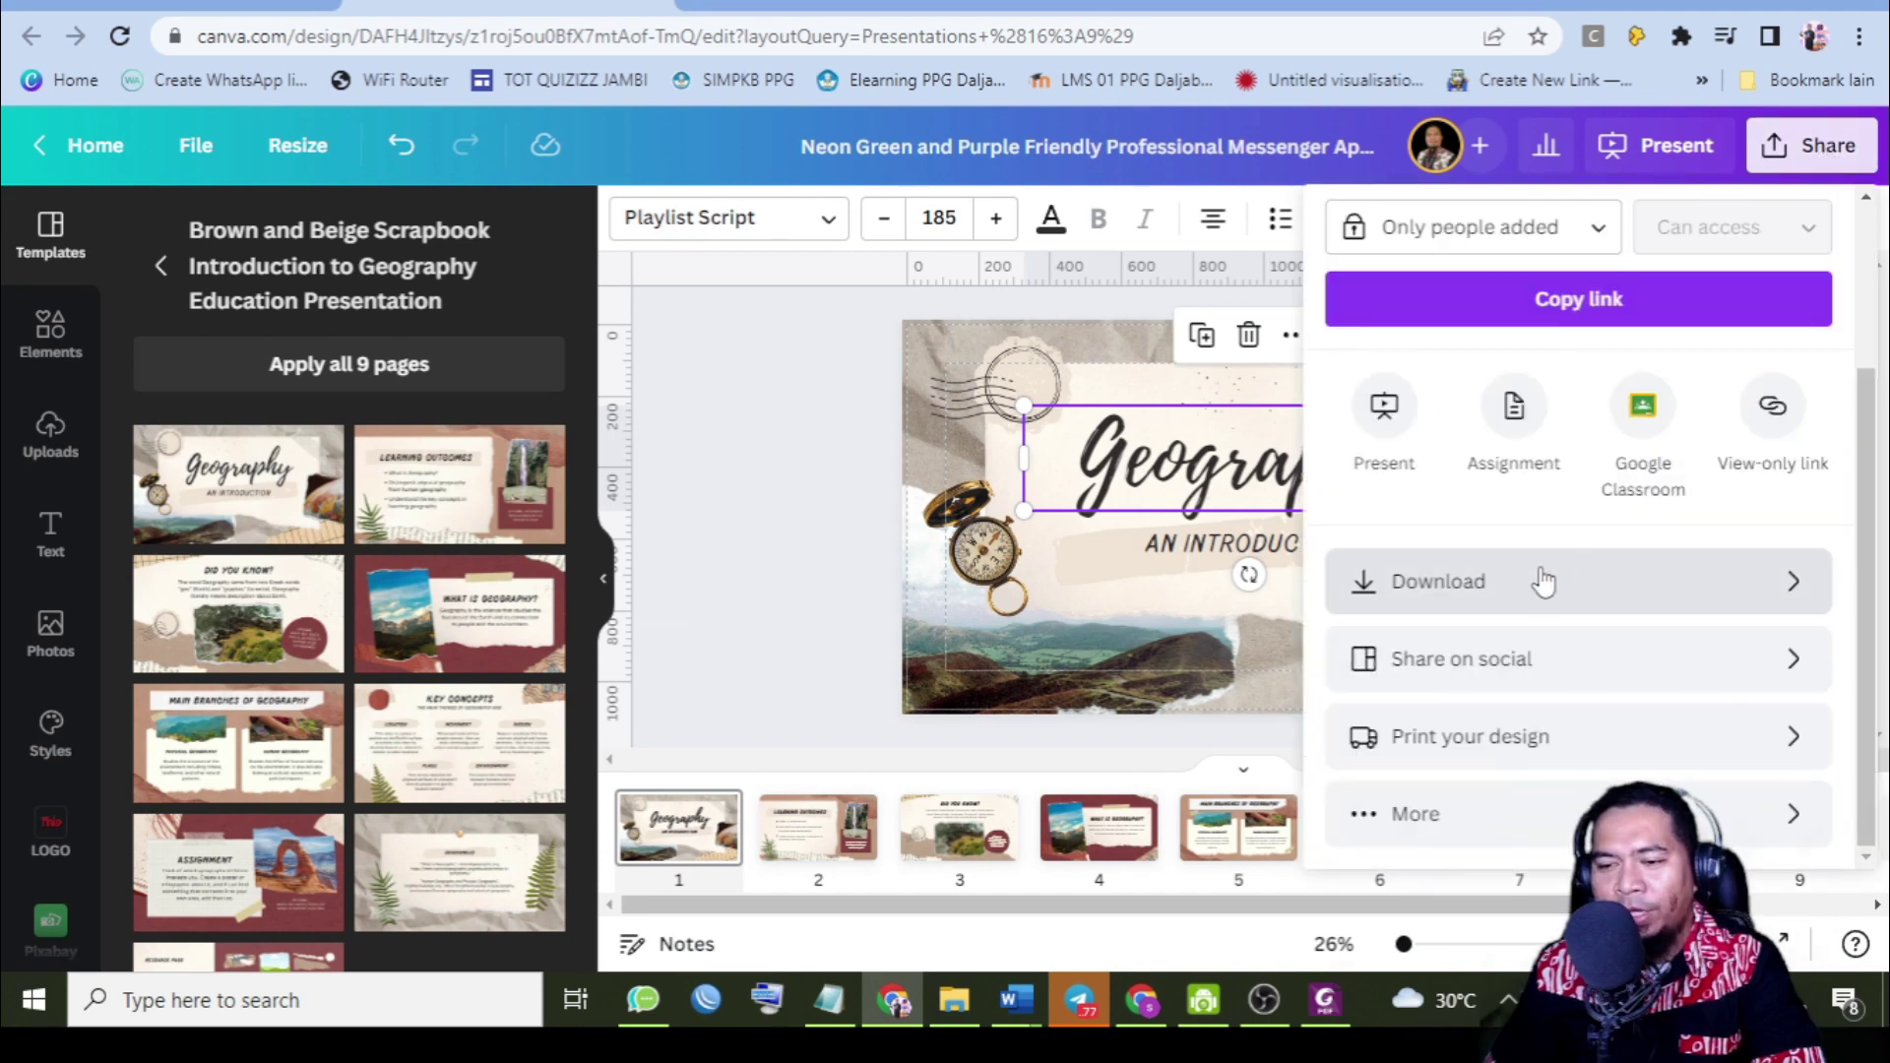
click(1390, 408)
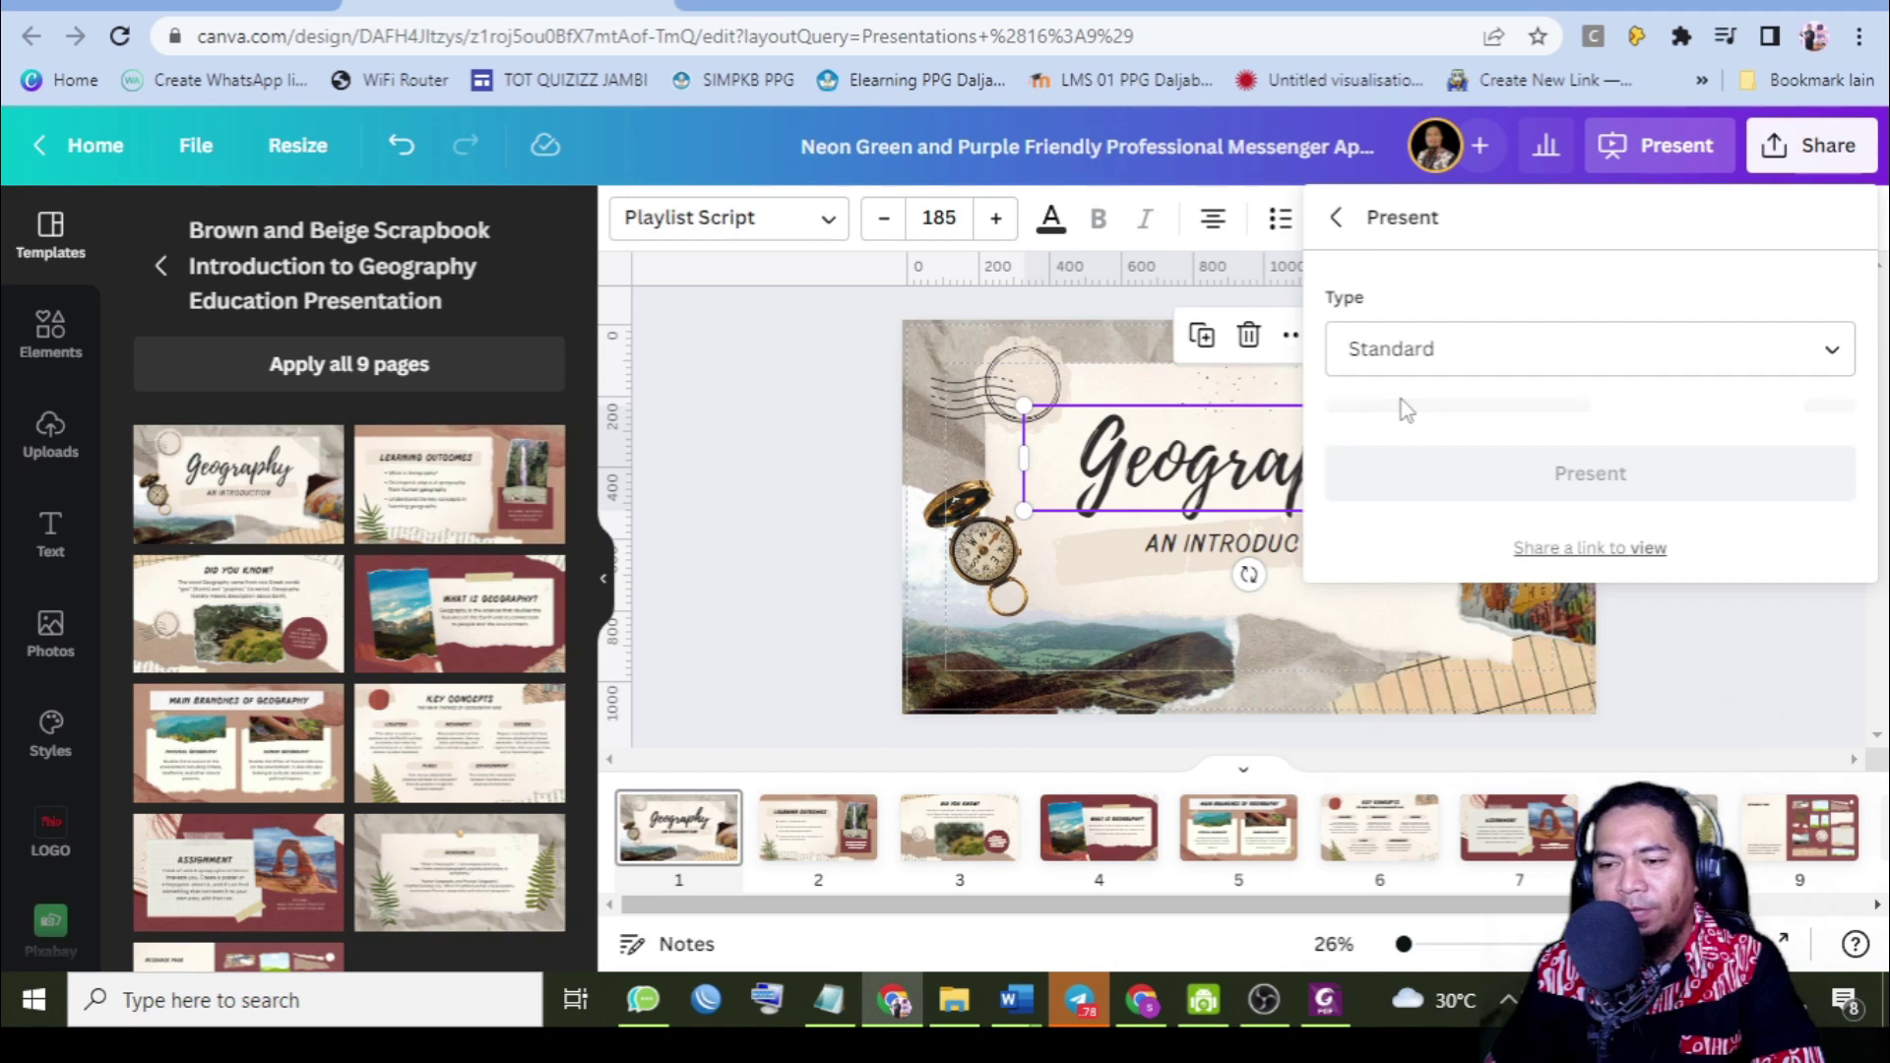
click(1467, 364)
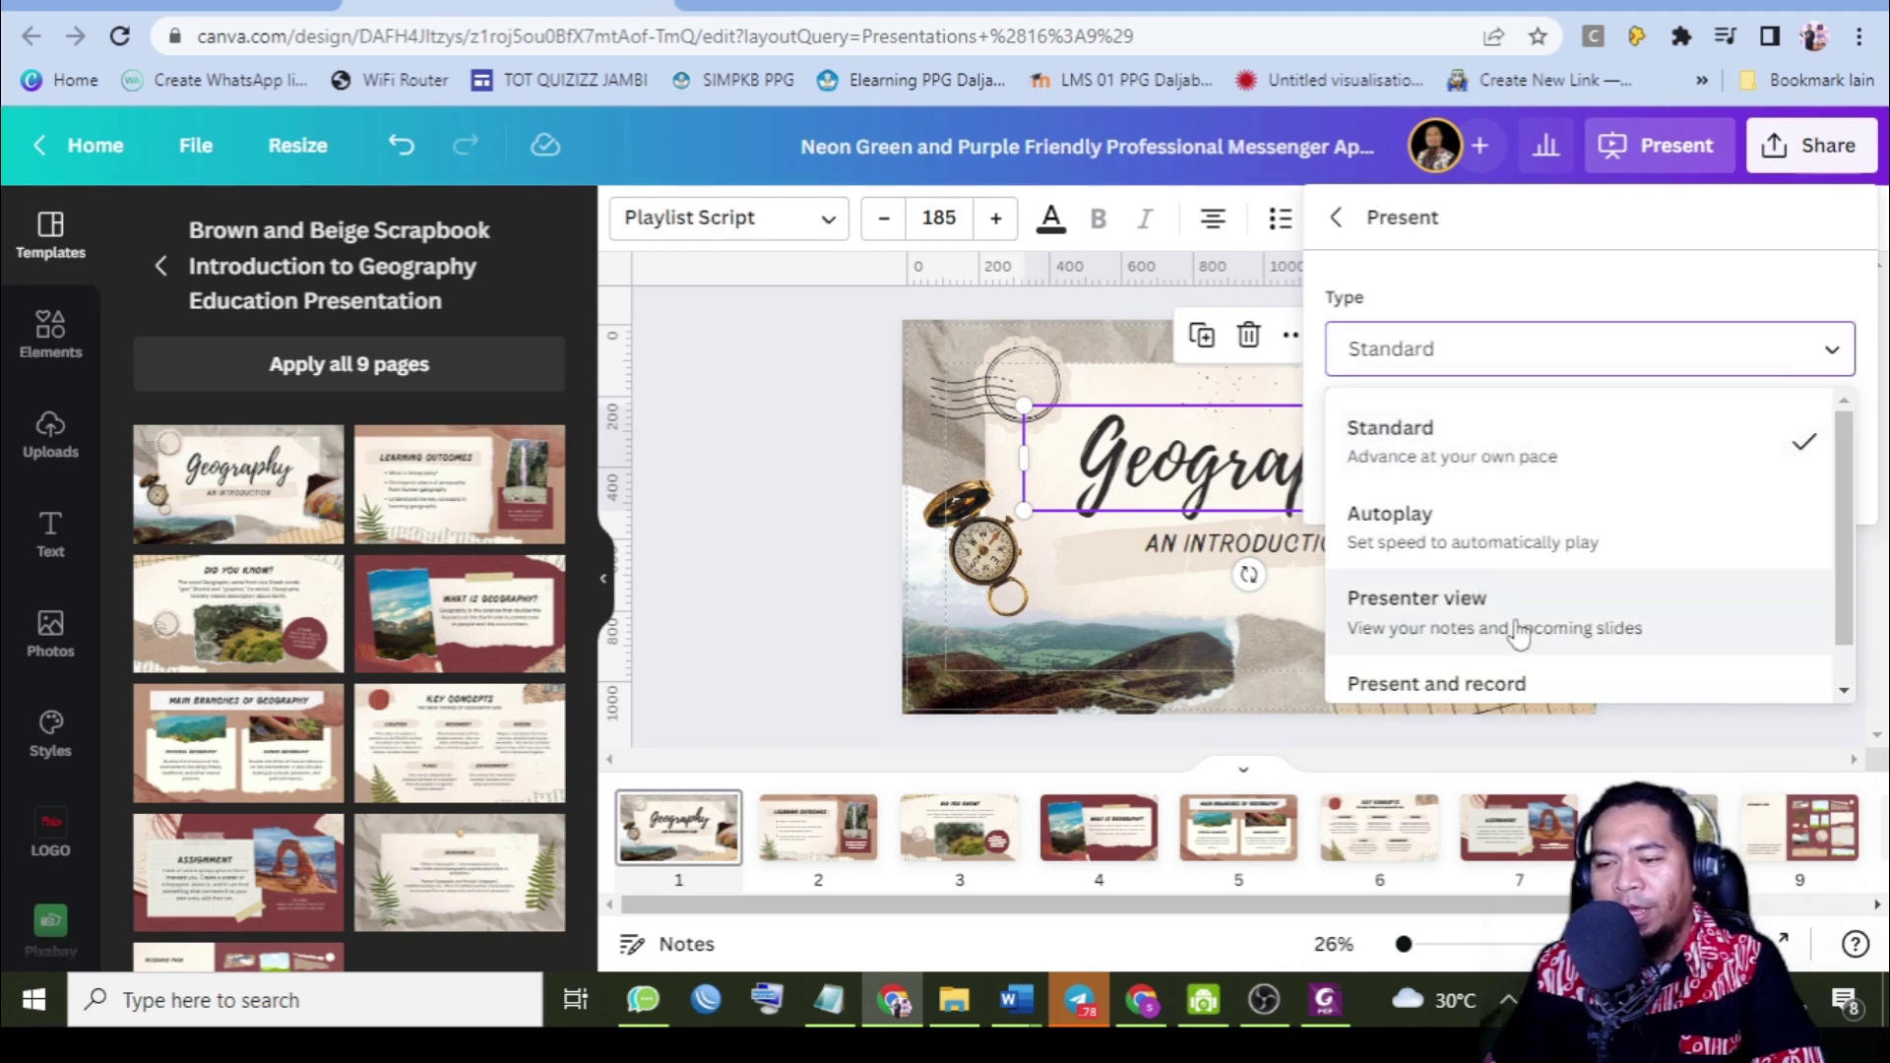
scroll(1516, 645, down, 1)
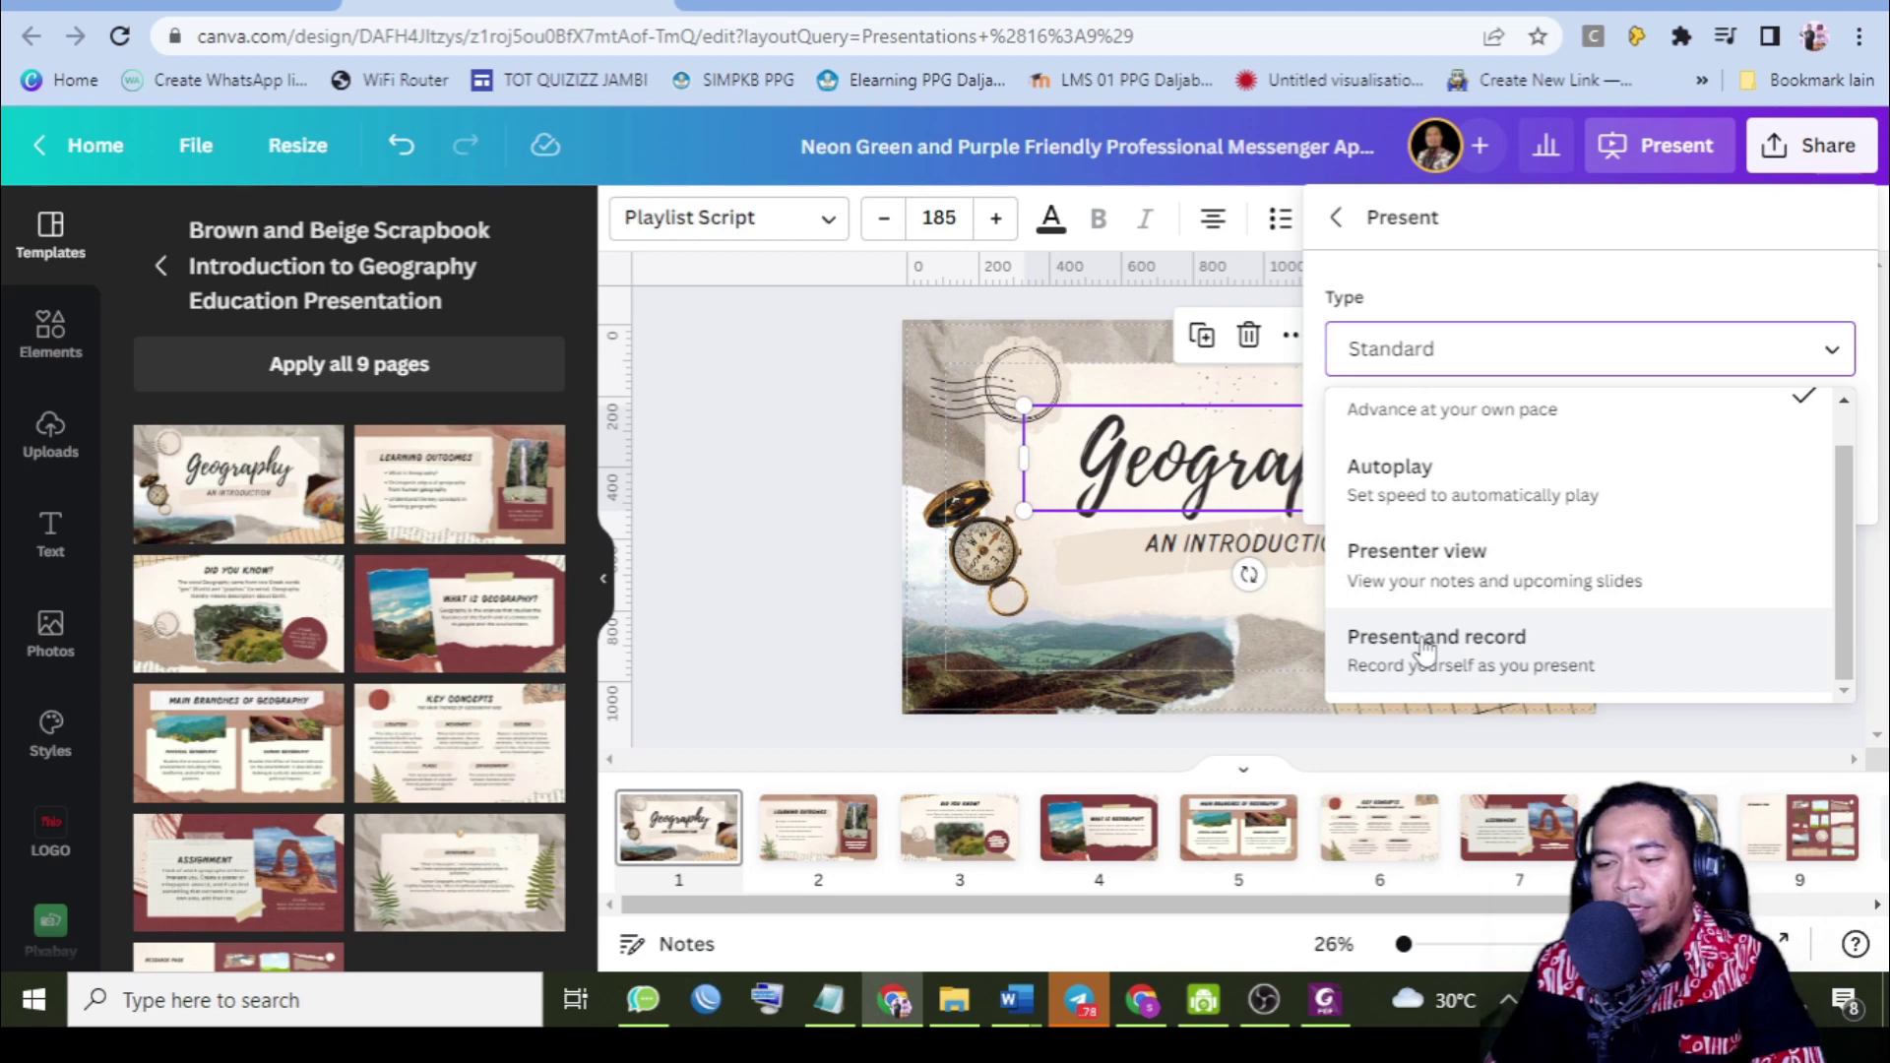
click(1425, 650)
click(1516, 414)
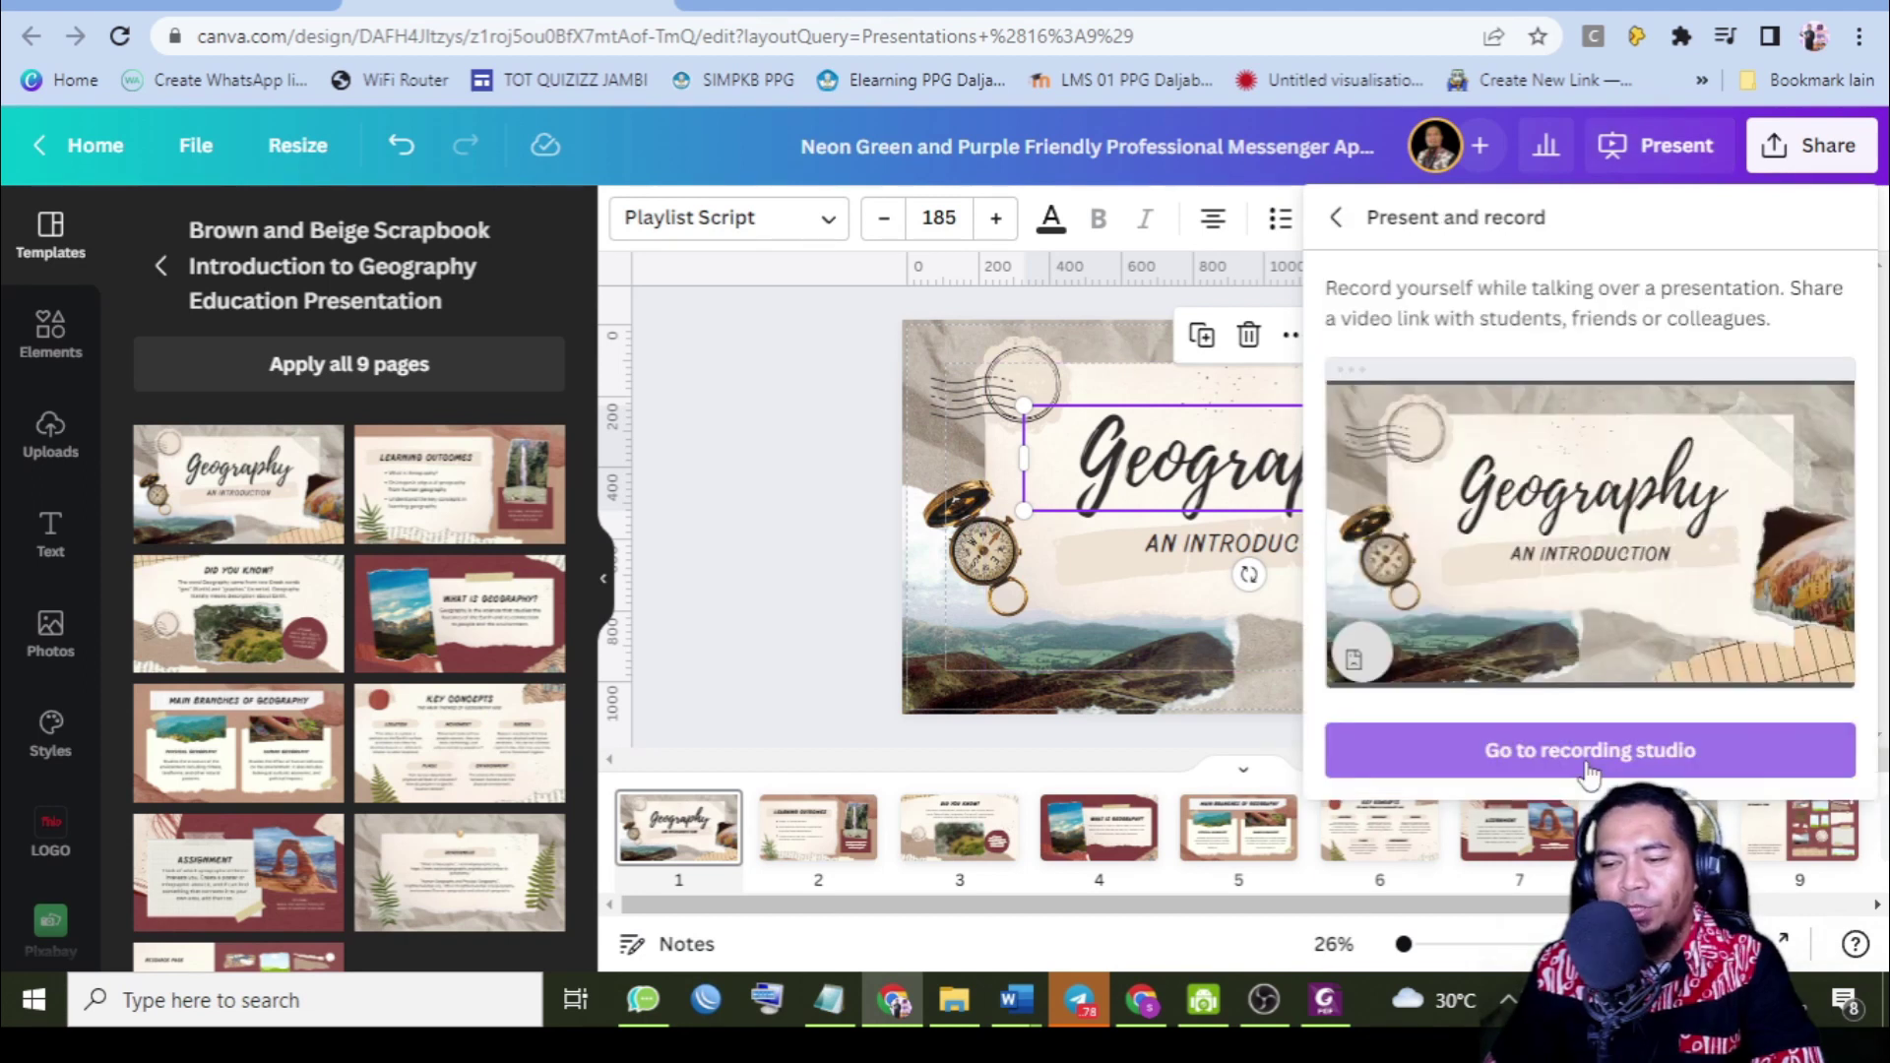
Enter the recording studio and begin the recording countdown with camera and microphone ready.
click(1592, 758)
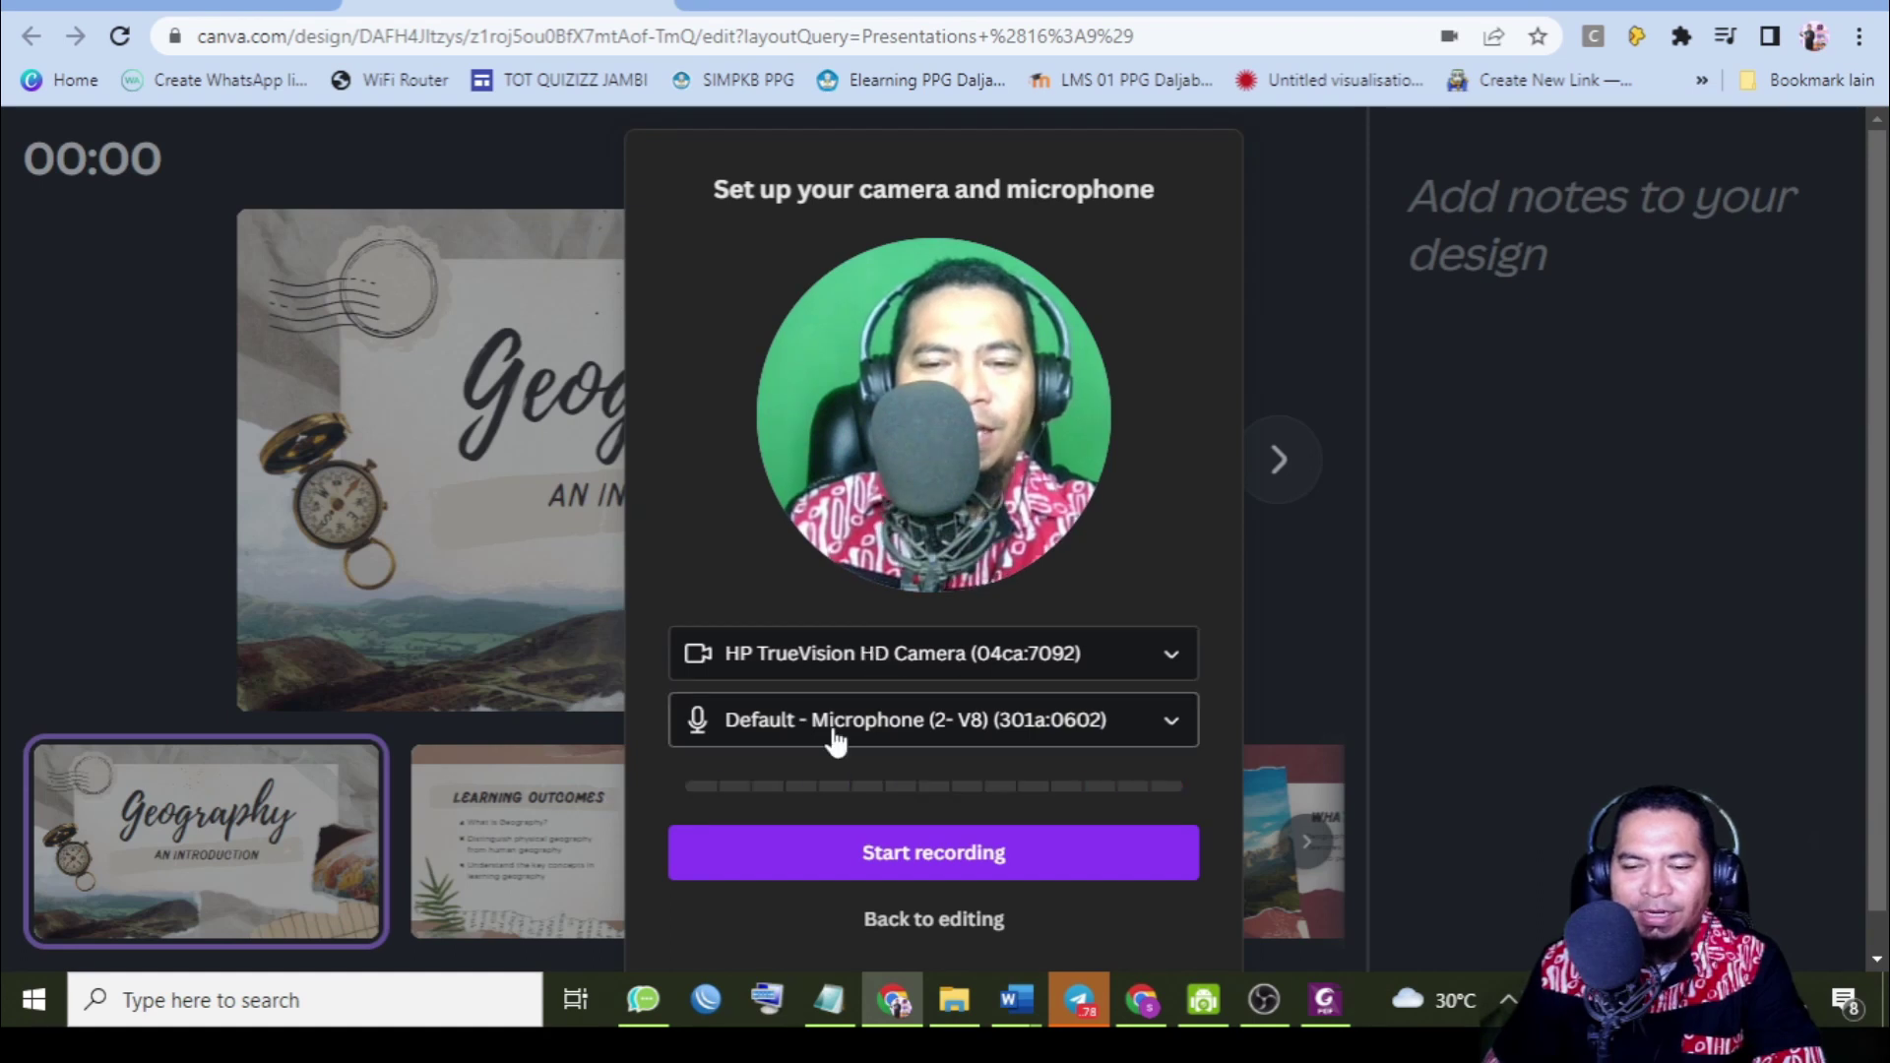
click(979, 858)
click(979, 853)
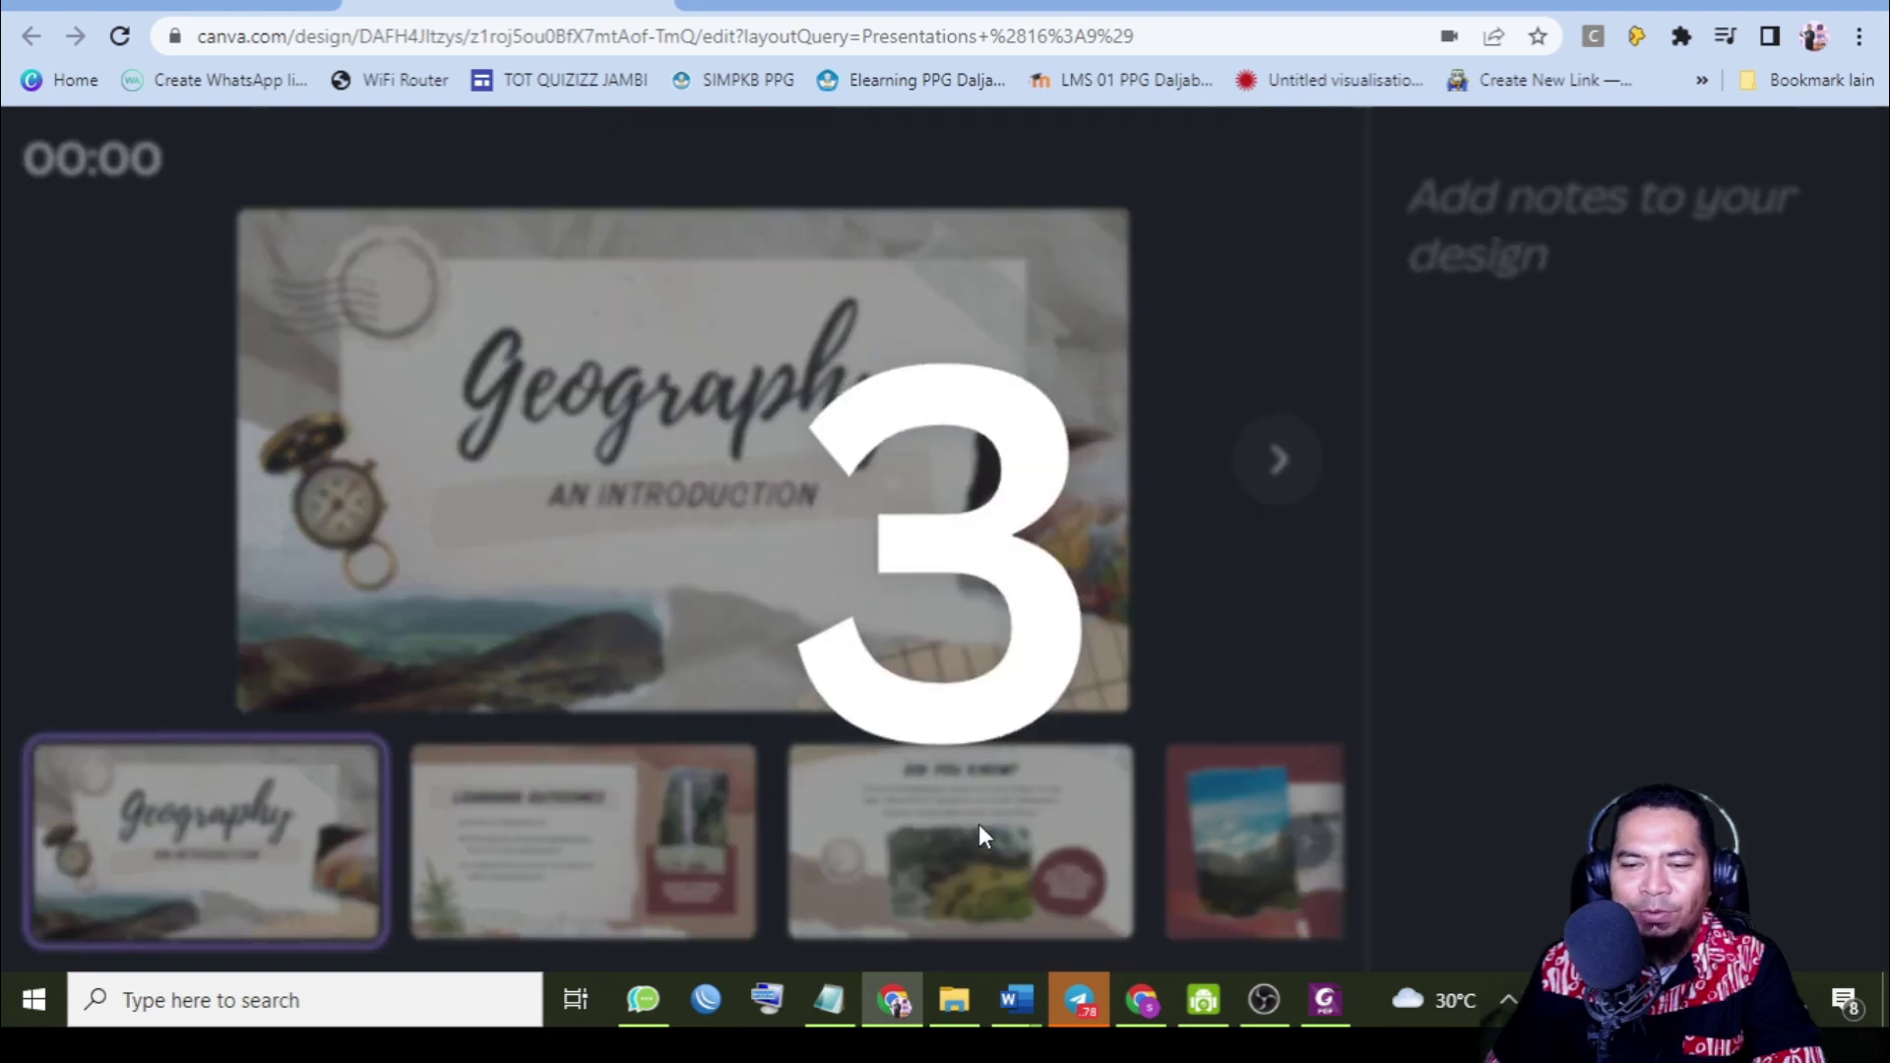